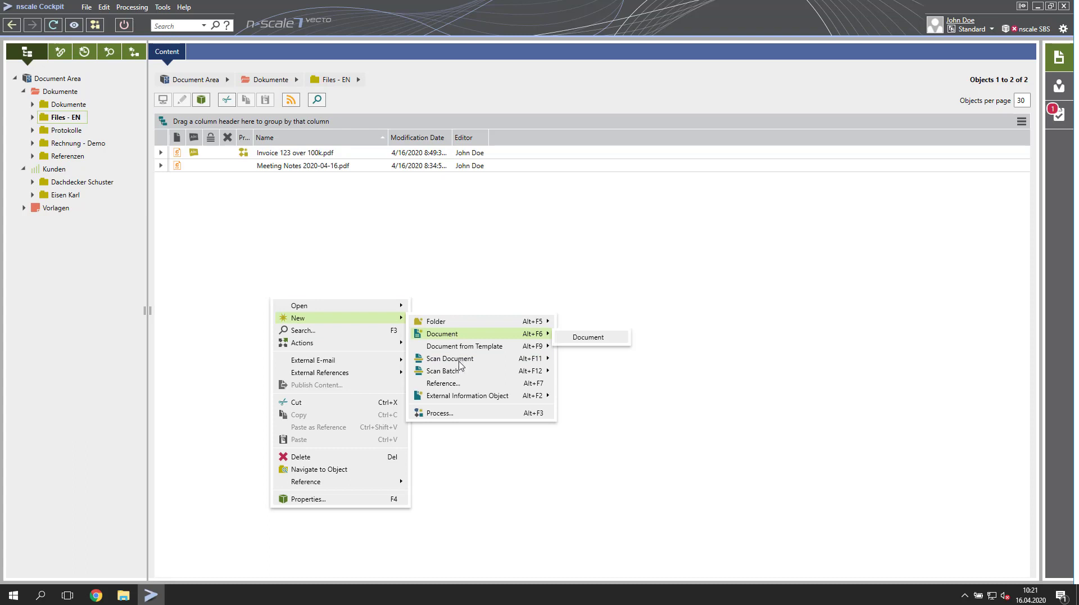
pyautogui.moveTo(462, 371)
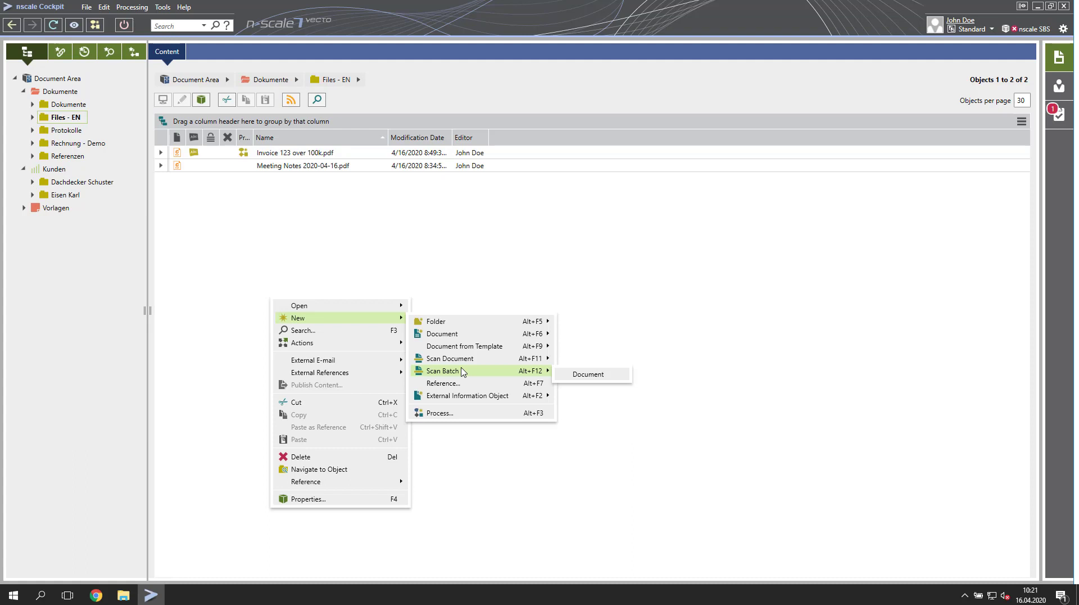
pyautogui.click(243, 229)
pyautogui.click(55, 169)
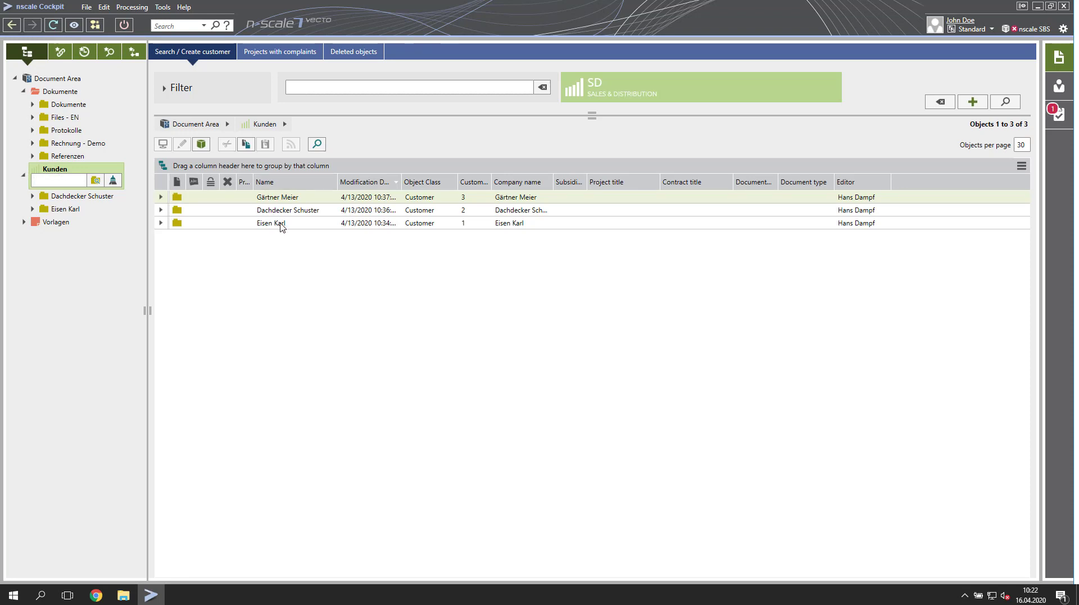
pyautogui.click(313, 227)
pyautogui.doubleClick(312, 224)
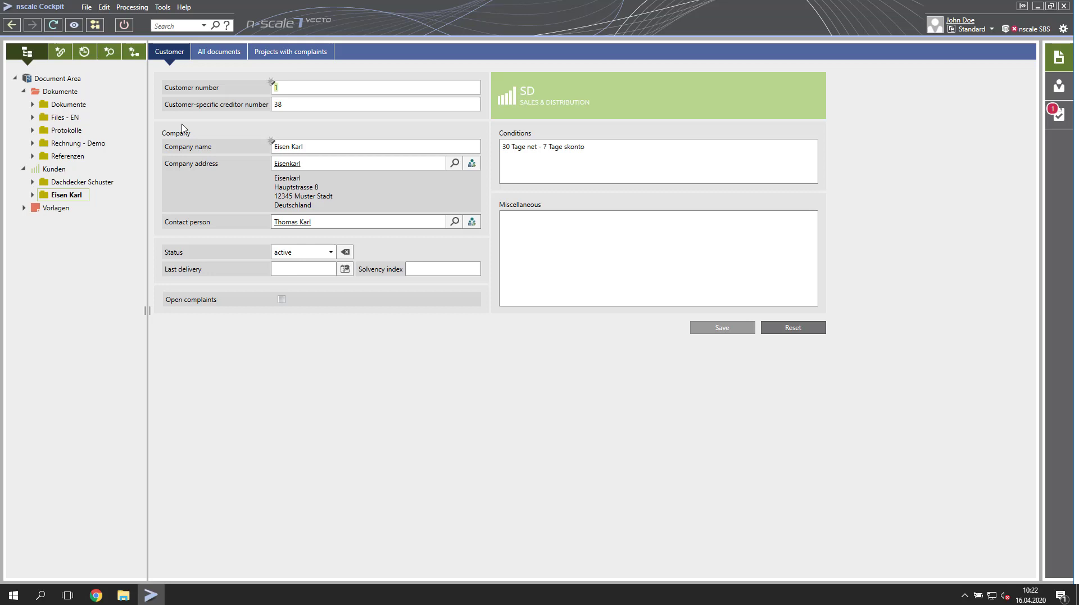
pyautogui.click(212, 58)
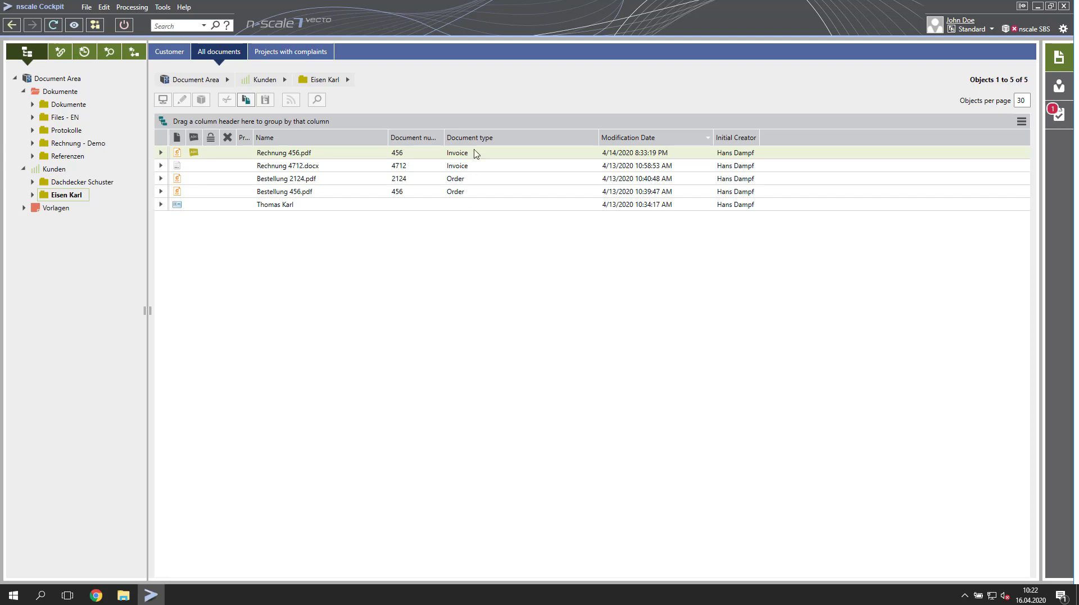
# Group the customer's document list by Document type and by Modification Date, and remove the groupings again
pyautogui.moveTo(471, 141); pyautogui.dragTo(218, 125)
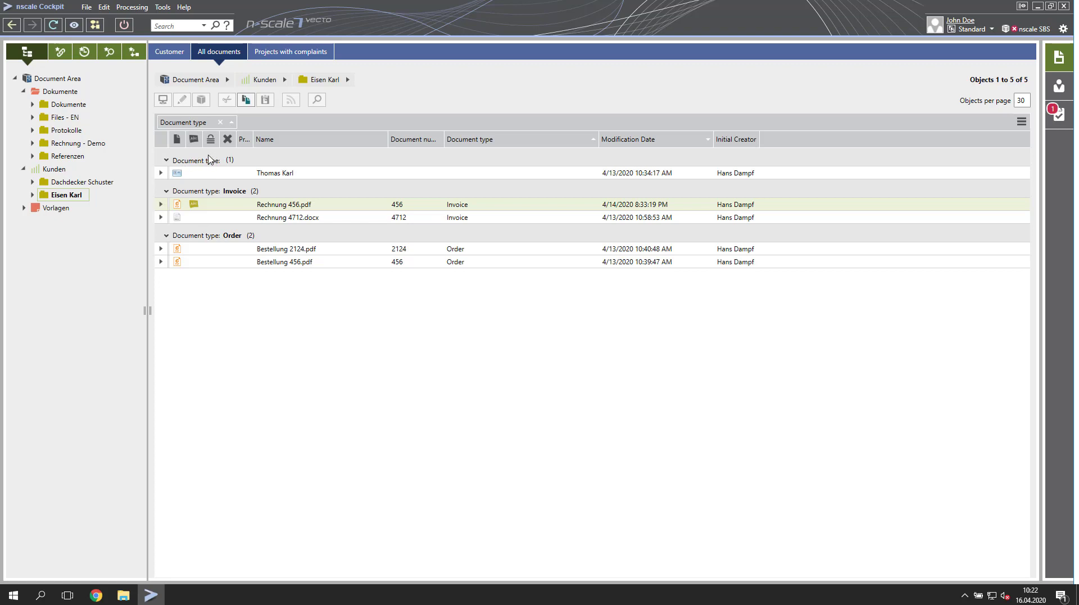
pyautogui.click(220, 122)
pyautogui.moveTo(641, 140); pyautogui.dragTo(268, 128)
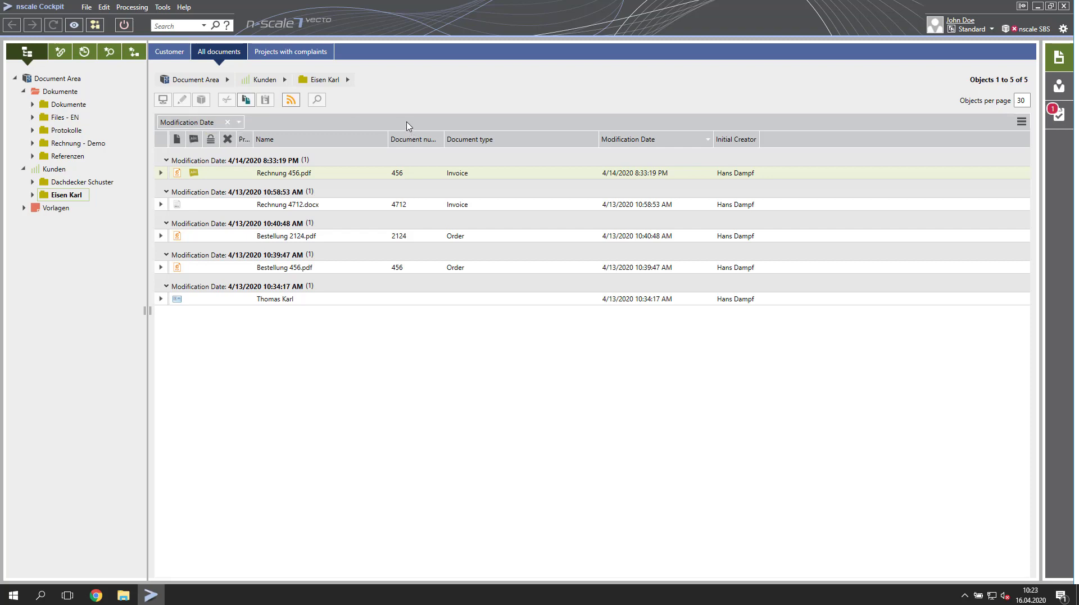
pyautogui.moveTo(473, 140); pyautogui.dragTo(180, 126)
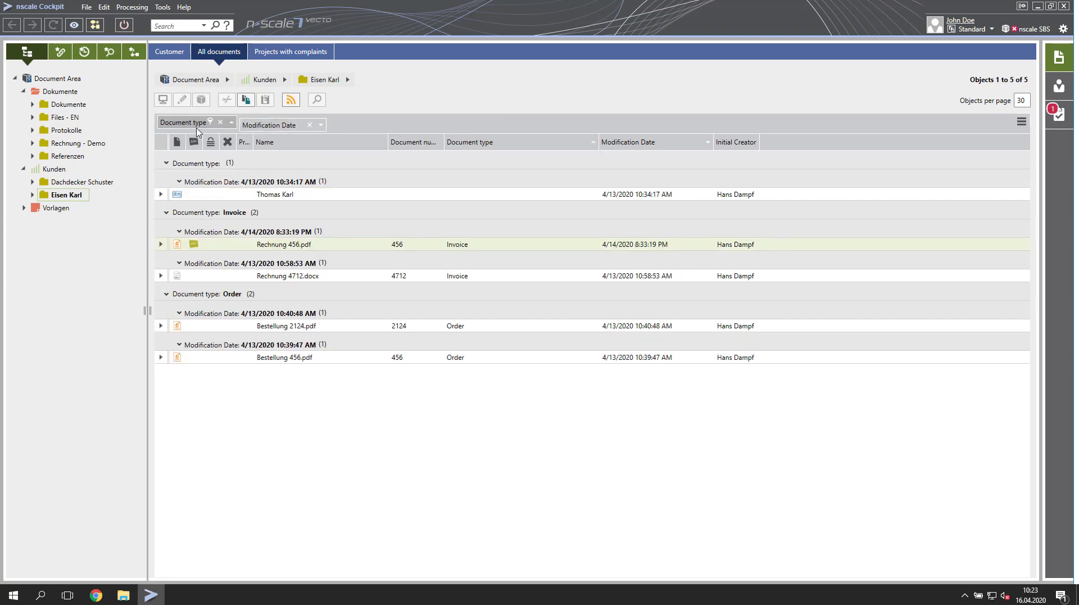
pyautogui.click(310, 125)
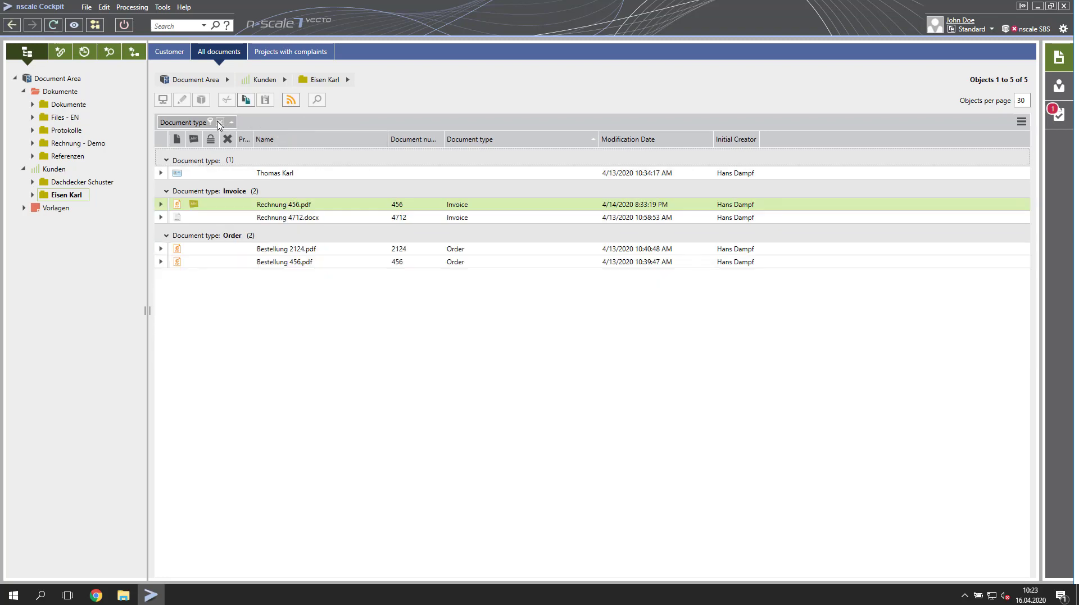
pyautogui.click(220, 122)
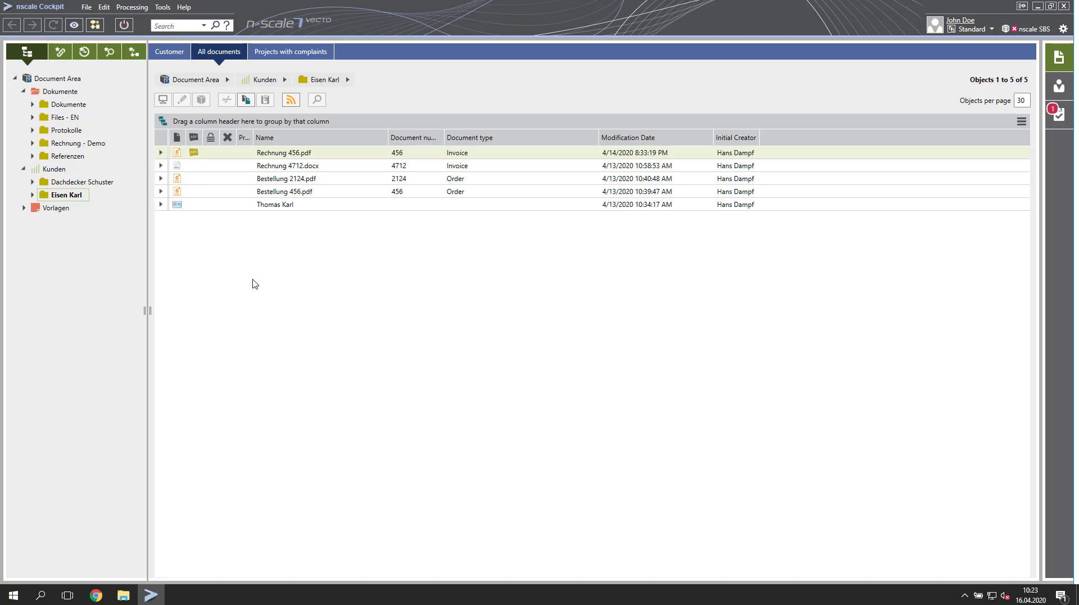
# Create a new document in the Files - EN folder from the desktop file Contract.rtf
pyautogui.click(57, 118)
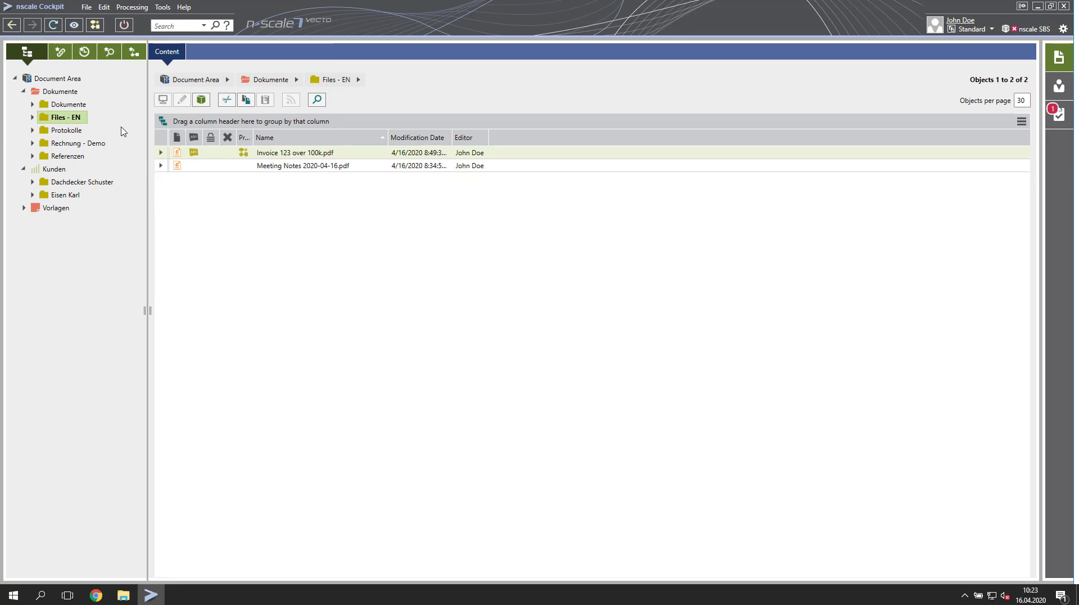
pyautogui.rightClick(207, 216)
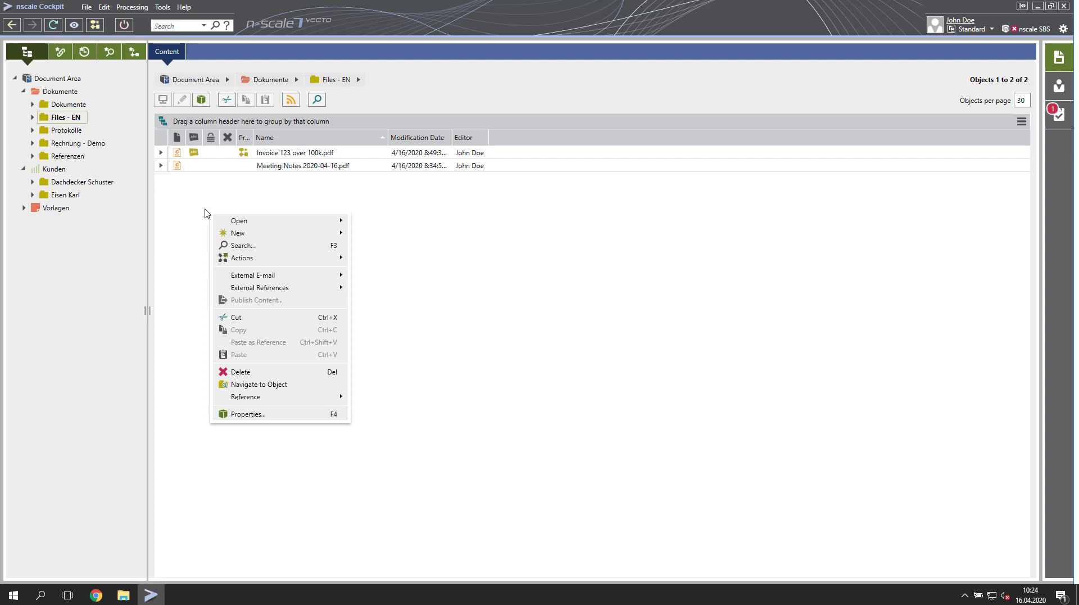
pyautogui.click(289, 235)
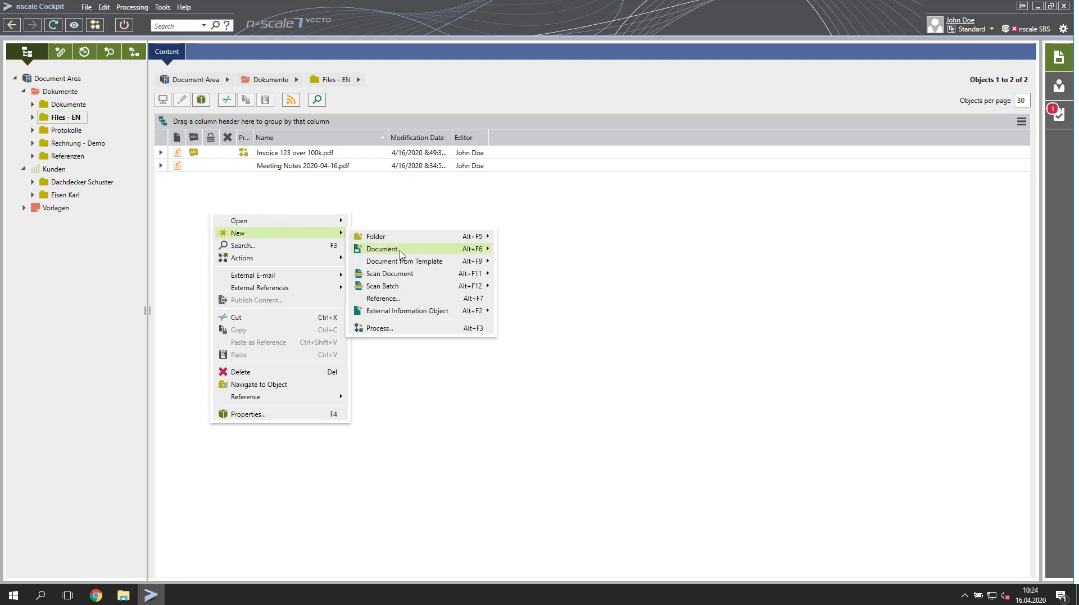
pyautogui.moveTo(401, 254)
pyautogui.click(524, 252)
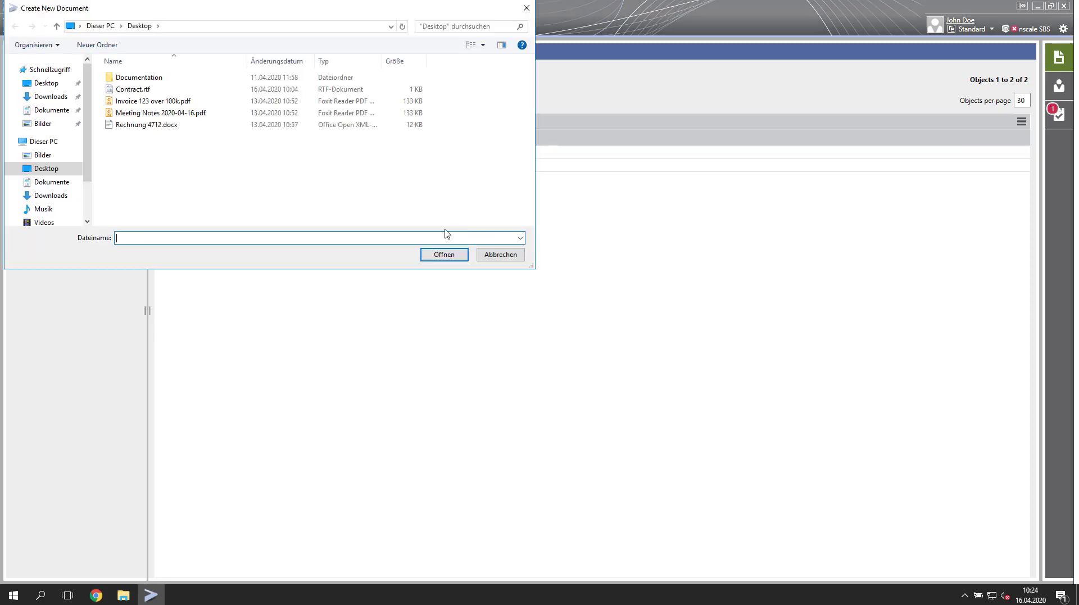
pyautogui.doubleClick(133, 89)
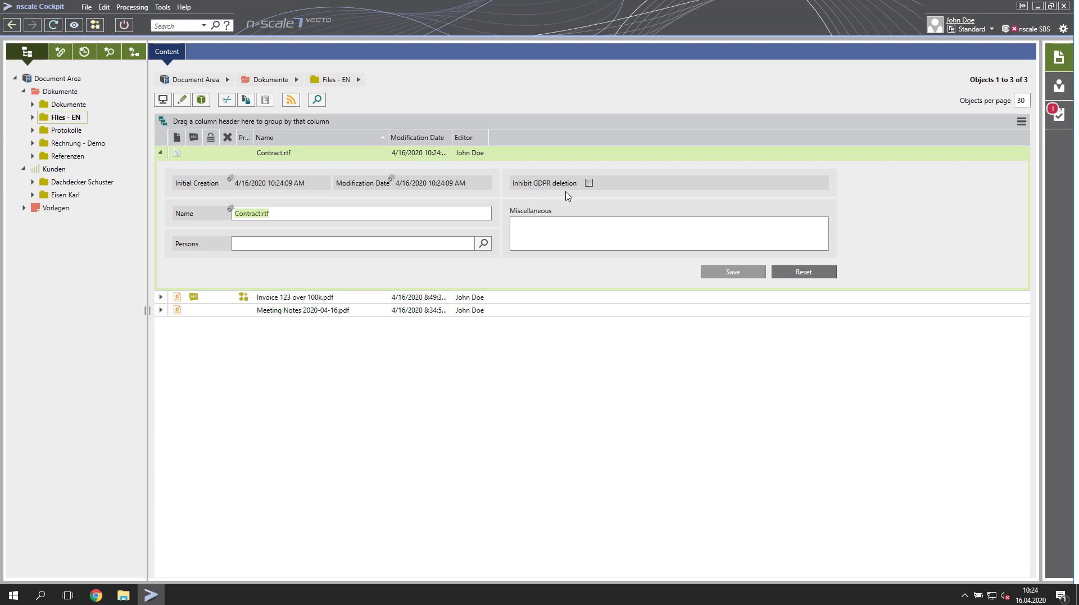
# Turn Inhibit GDPR deletion on and back off for Contract.rtf, and collapse its indexing details
pyautogui.click(589, 182)
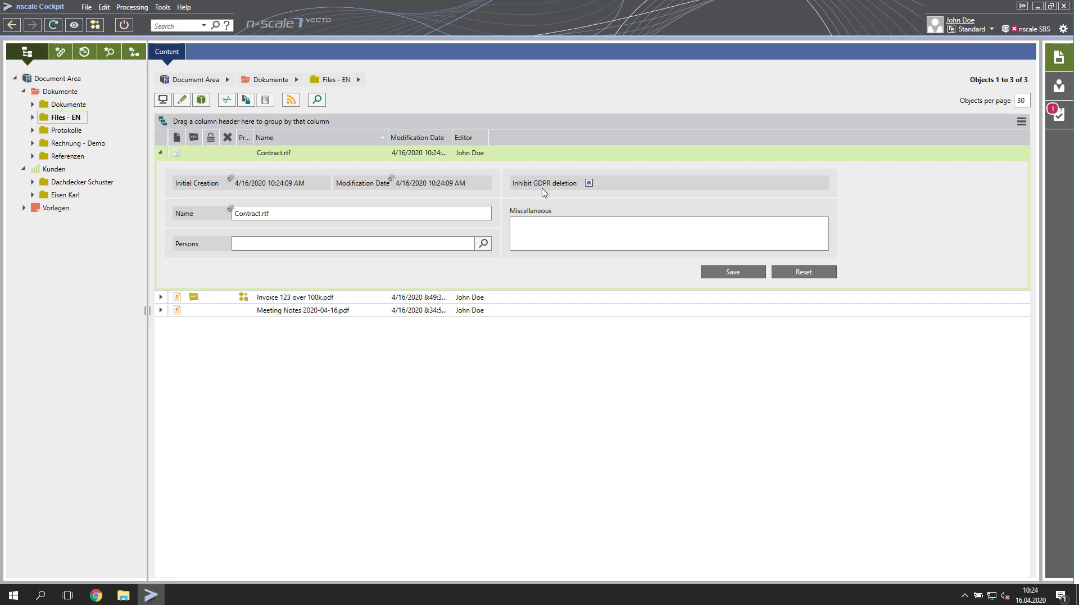
pyautogui.click(589, 183)
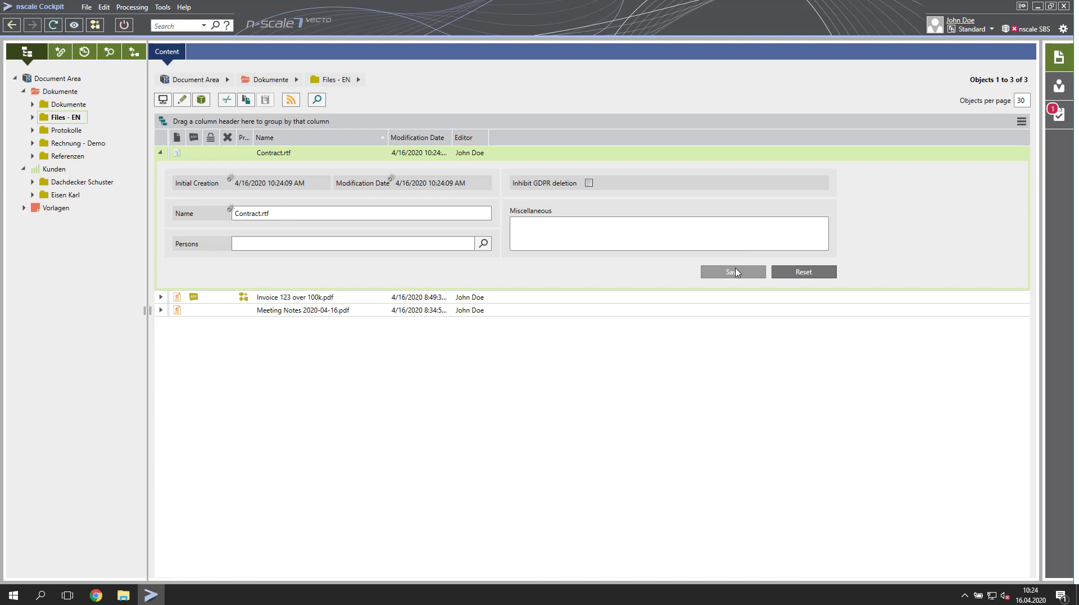
pyautogui.click(161, 153)
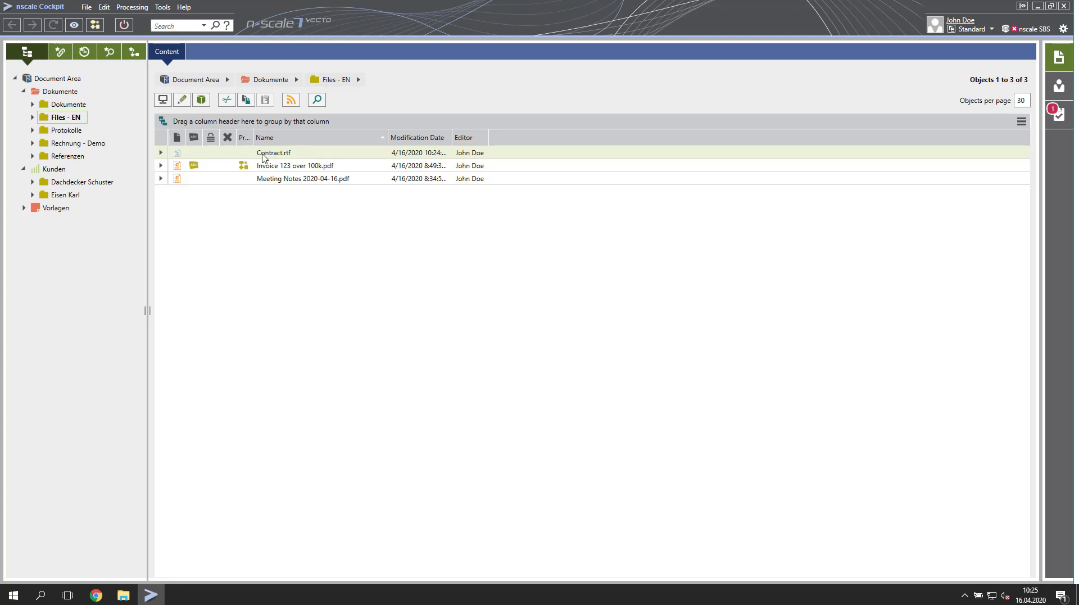
# View the version history in the properties of Contract.rtf and close the properties window
pyautogui.click(263, 157)
pyautogui.rightClick(263, 157)
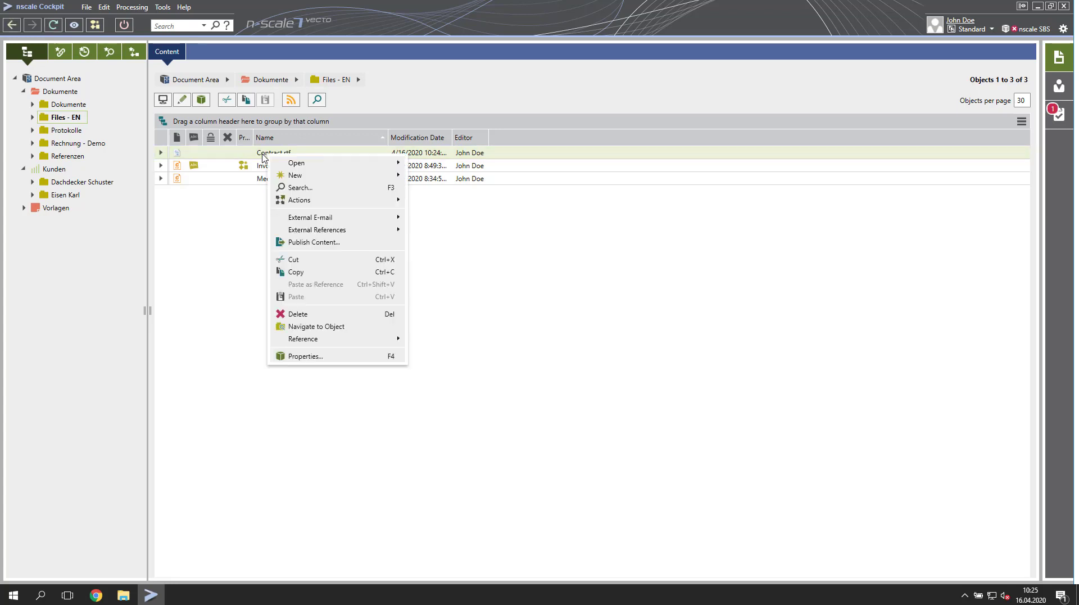
pyautogui.click(310, 357)
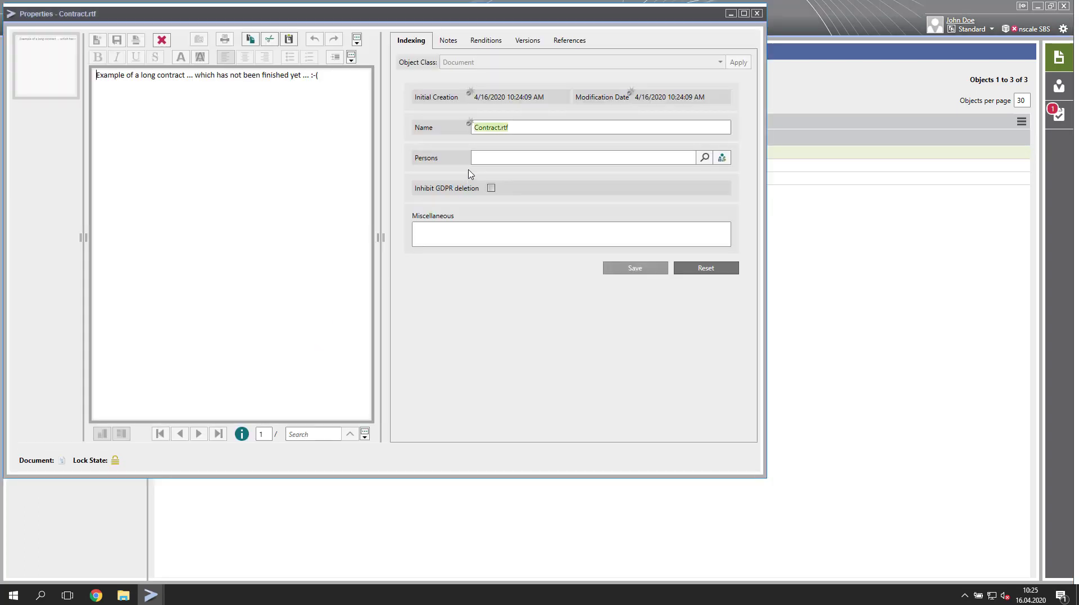
pyautogui.click(522, 45)
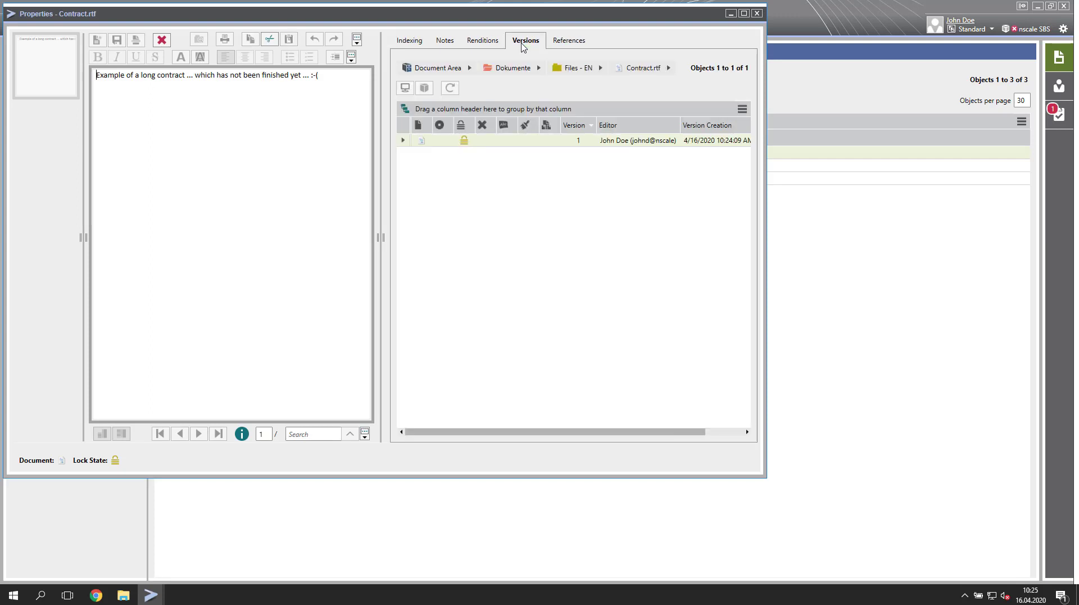
pyautogui.click(757, 13)
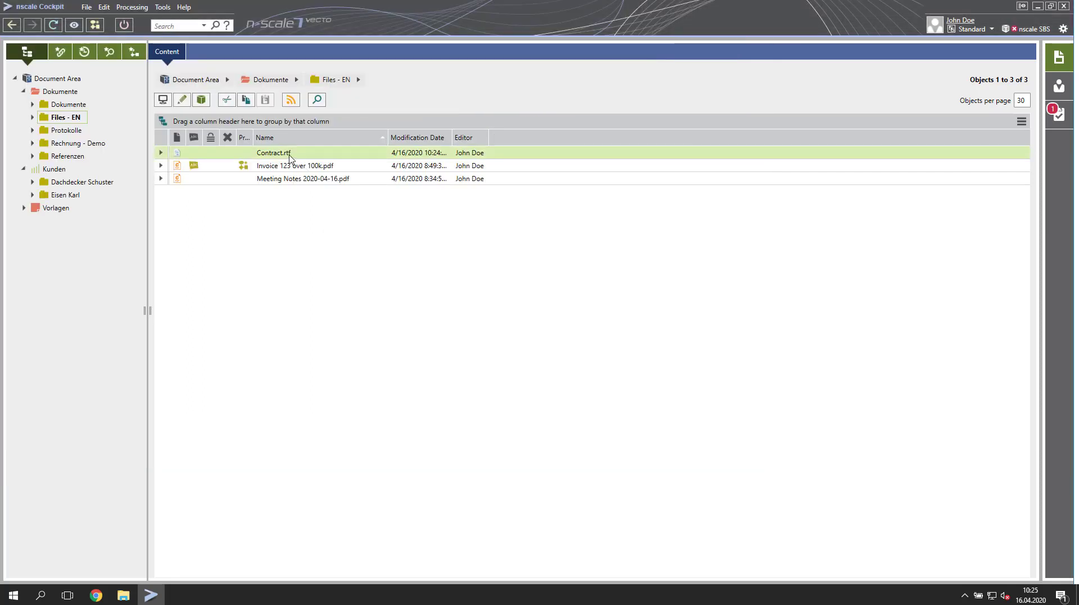
# Edit Contract.rtf to add "Another line ... :-)" two lines below the existing text, and save the changes
pyautogui.rightClick(294, 157)
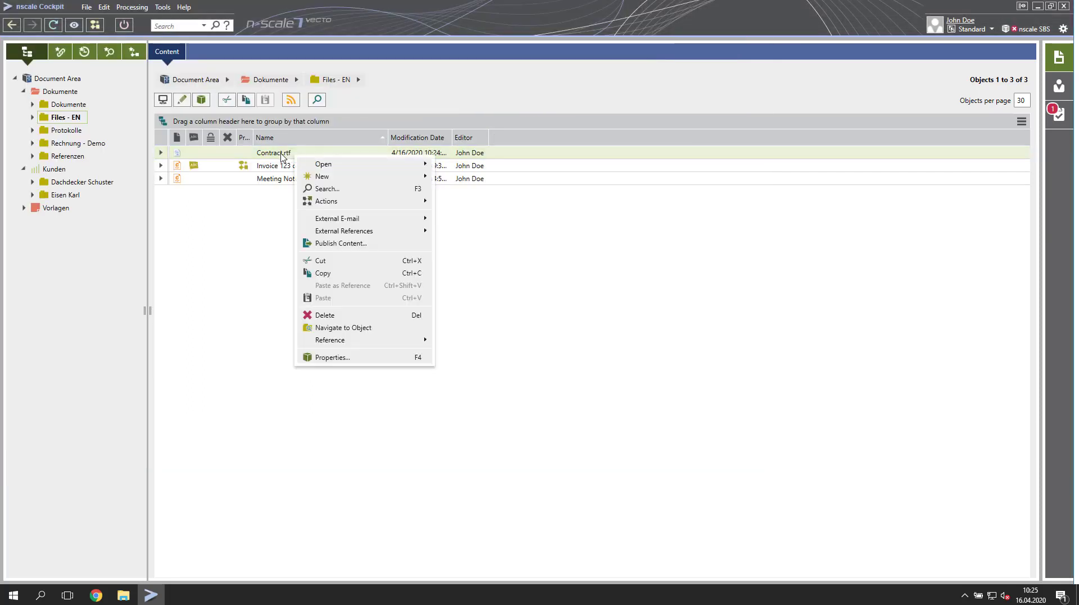
pyautogui.moveTo(355, 169)
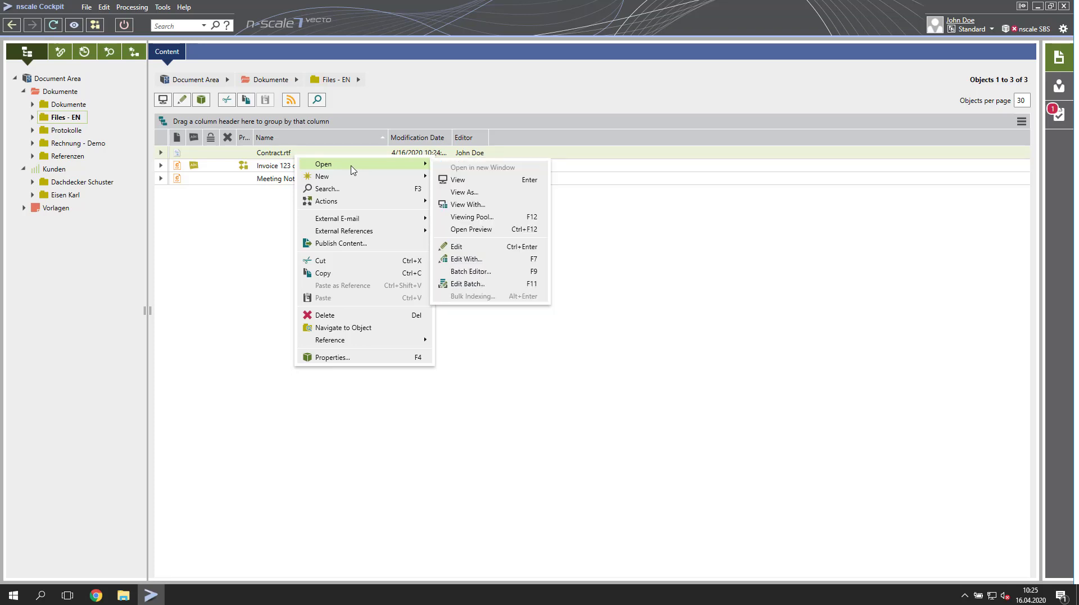
pyautogui.click(472, 250)
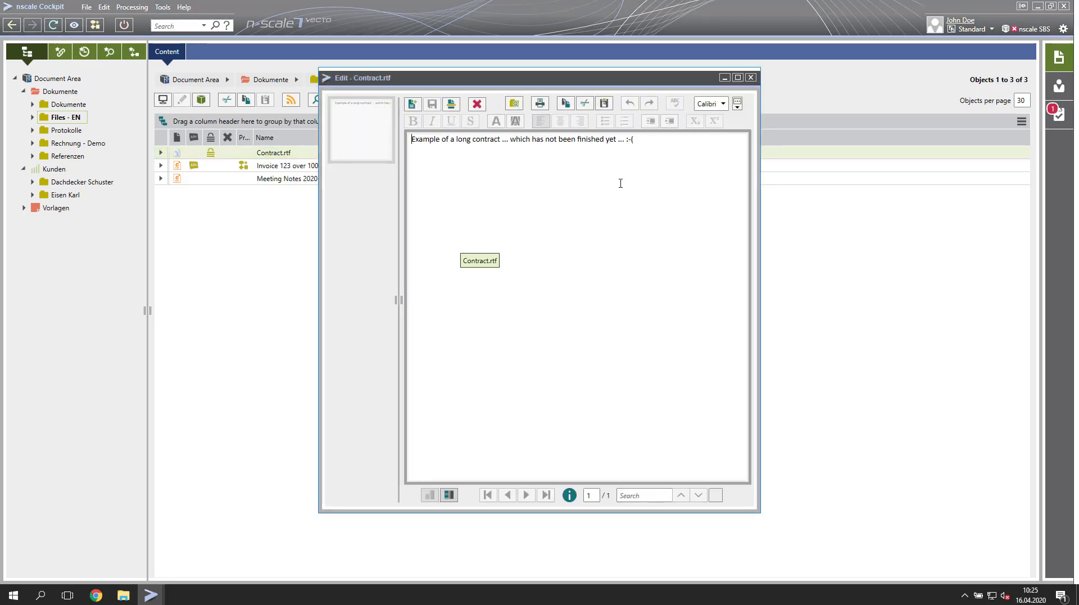
pyautogui.click(652, 160)
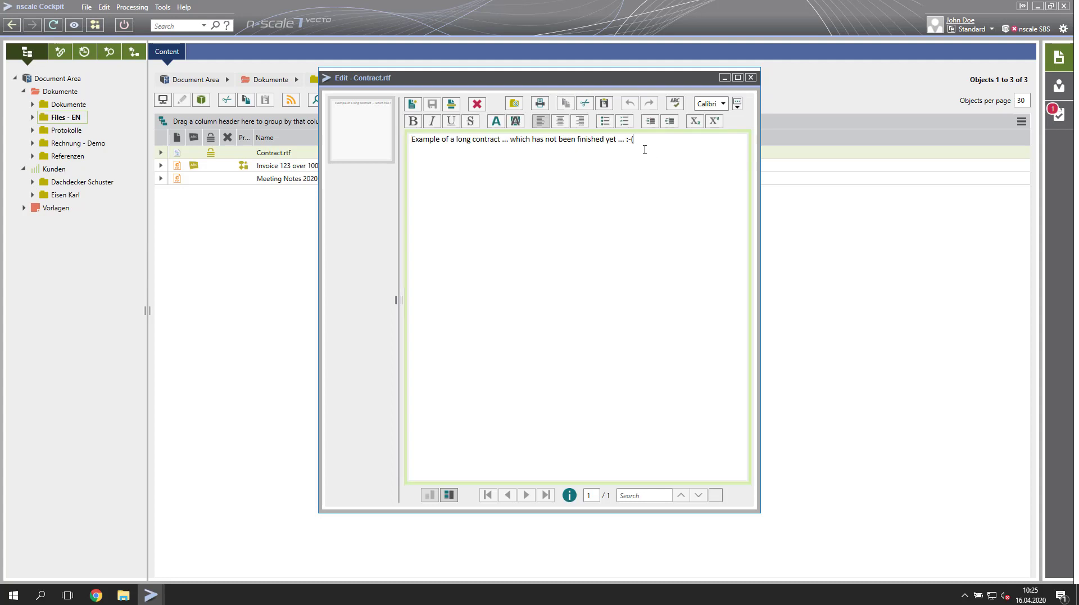
pyautogui.press('Return')
pyautogui.press('Return')
pyautogui.write('Another line ... :-)')
pyautogui.click(752, 77)
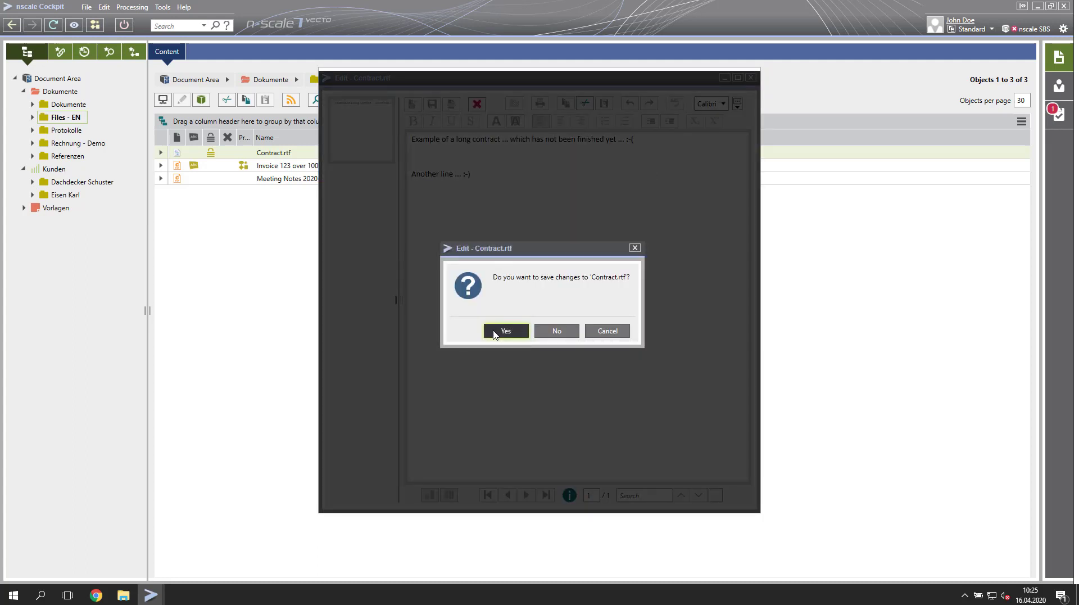
pyautogui.click(494, 332)
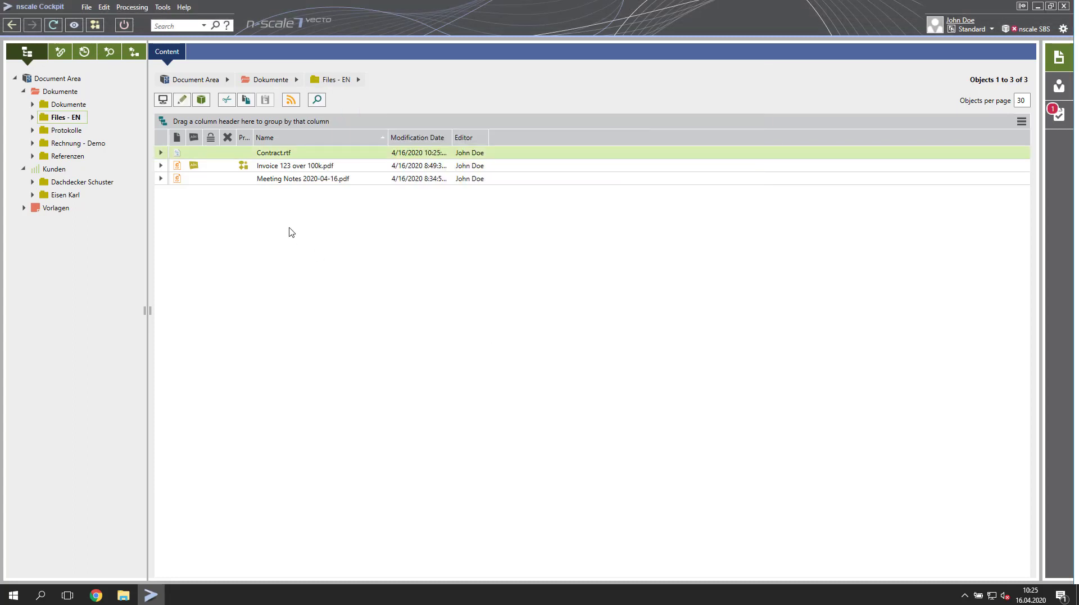
# Open the properties of the edited Contract.rtf and examine its list of versions
pyautogui.rightClick(274, 156)
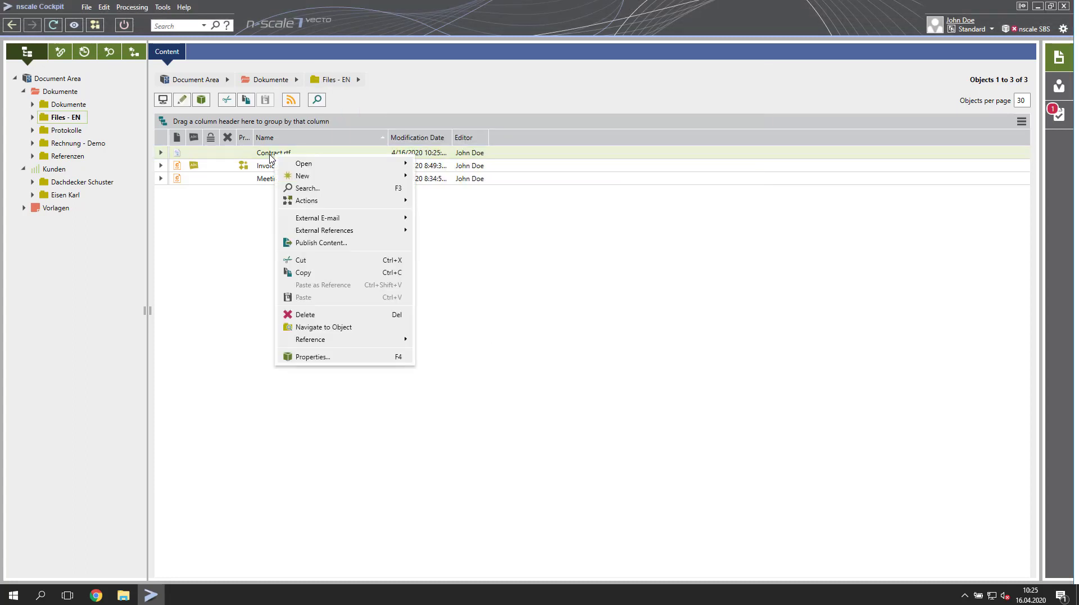
pyautogui.click(313, 357)
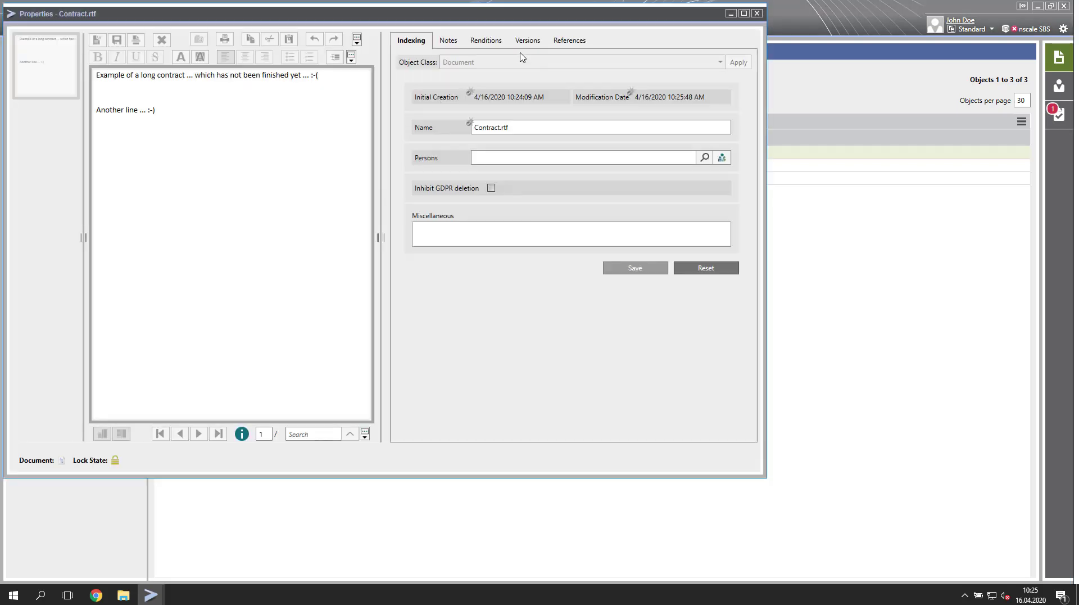
pyautogui.click(525, 41)
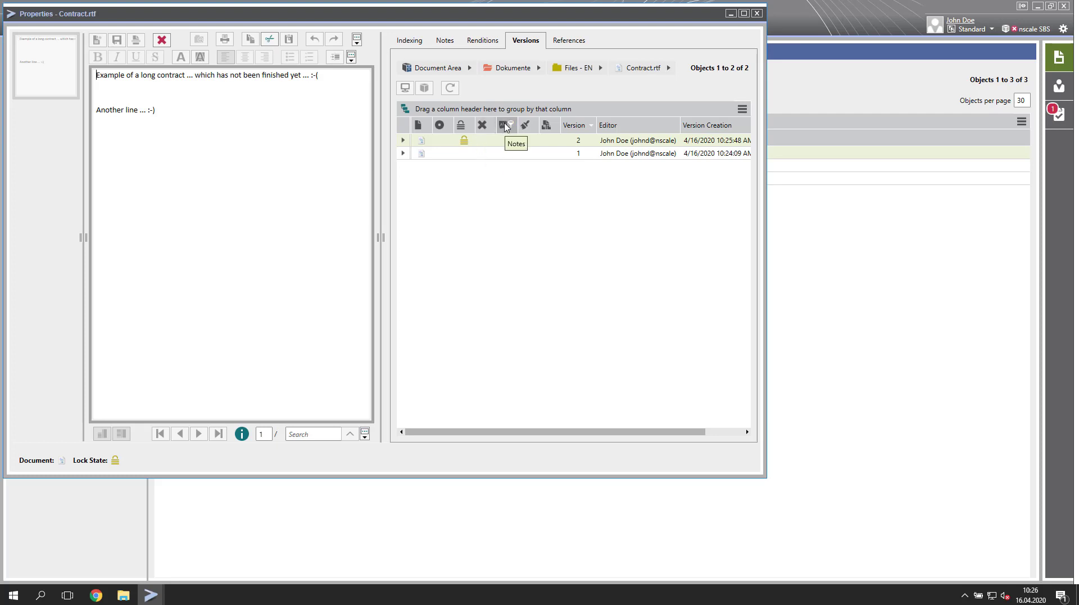
# Add the note "A note as additional information" to Contract.rtf and move its properties window to uncover the document list's note markers
pyautogui.click(442, 45)
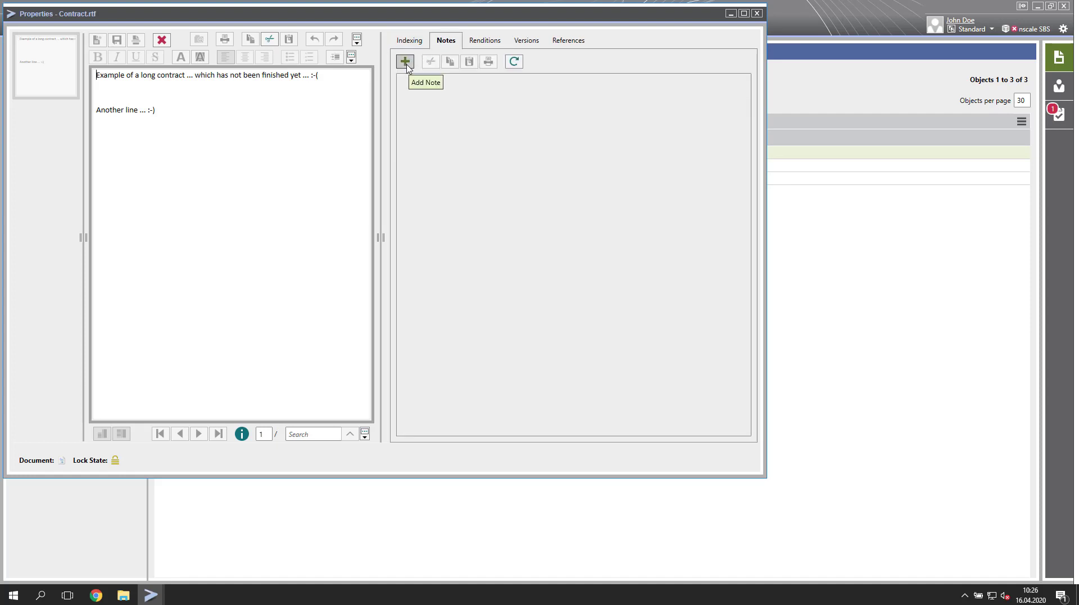
pyautogui.click(405, 62)
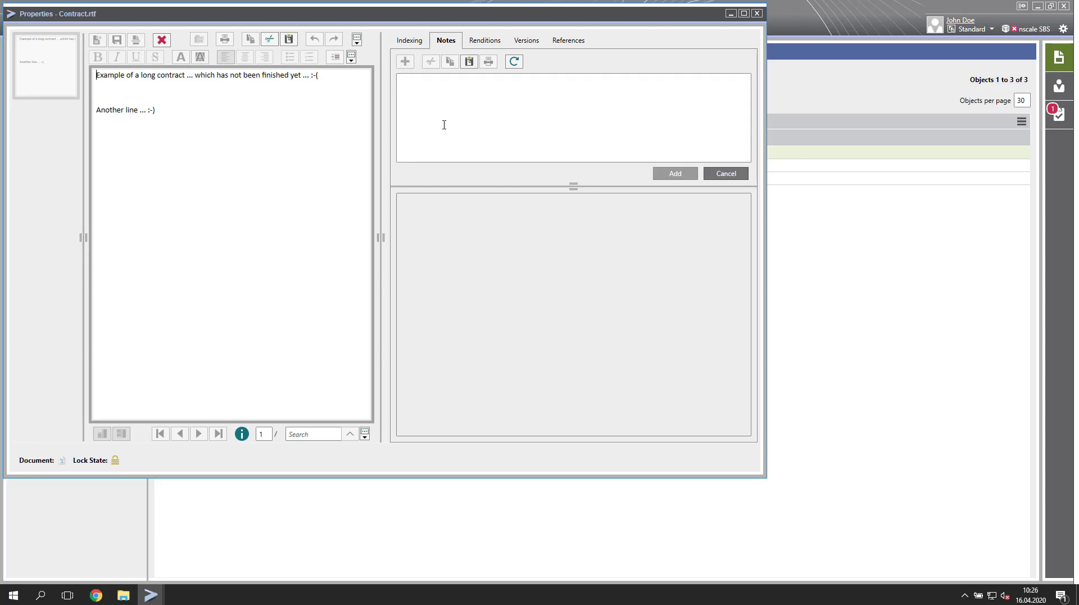
pyautogui.write('A n')
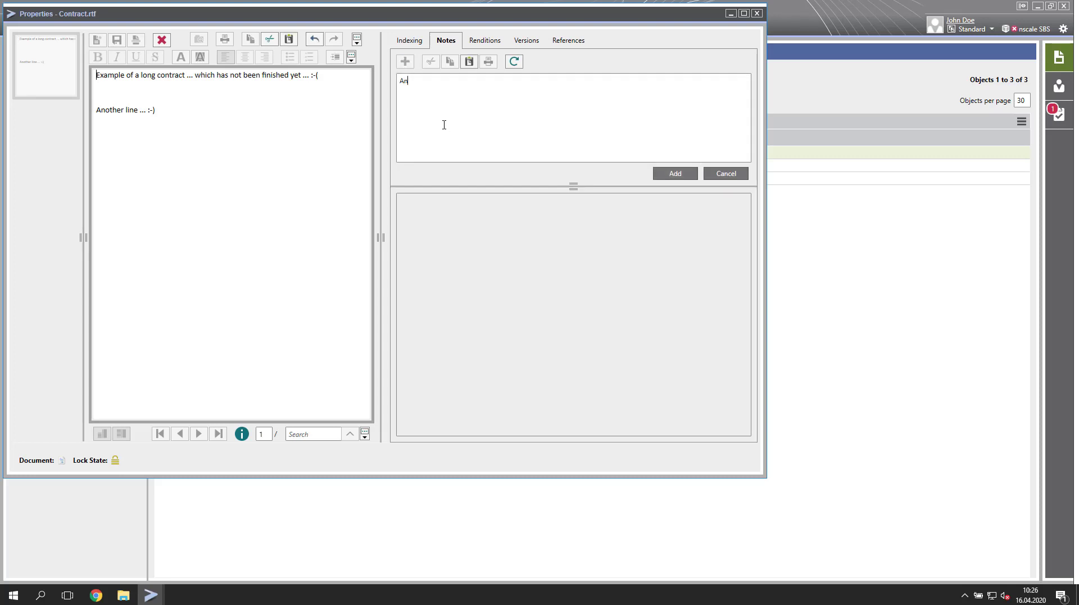
pyautogui.write('ote as additional information')
pyautogui.click(676, 177)
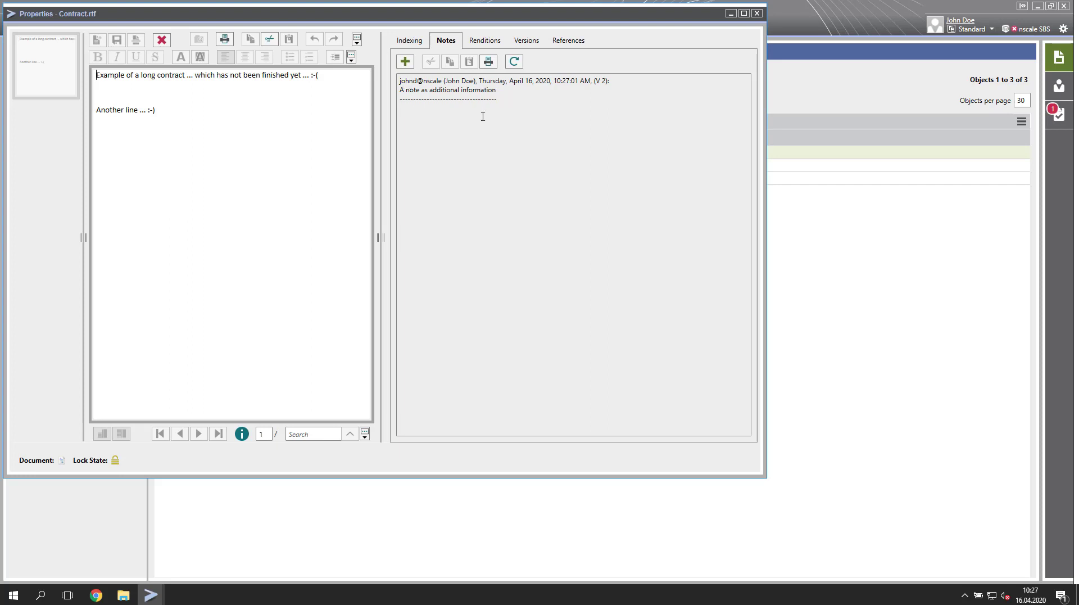
pyautogui.moveTo(453, 15); pyautogui.dragTo(672, 115)
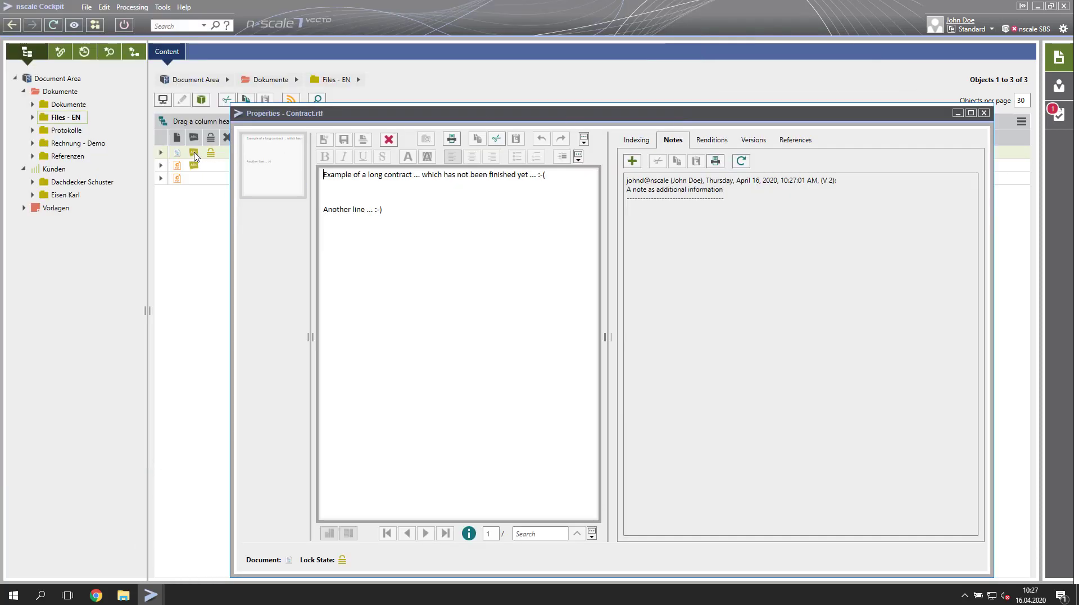
# View the available renditions of Contract.rtf and close its properties window
pyautogui.moveTo(196, 155)
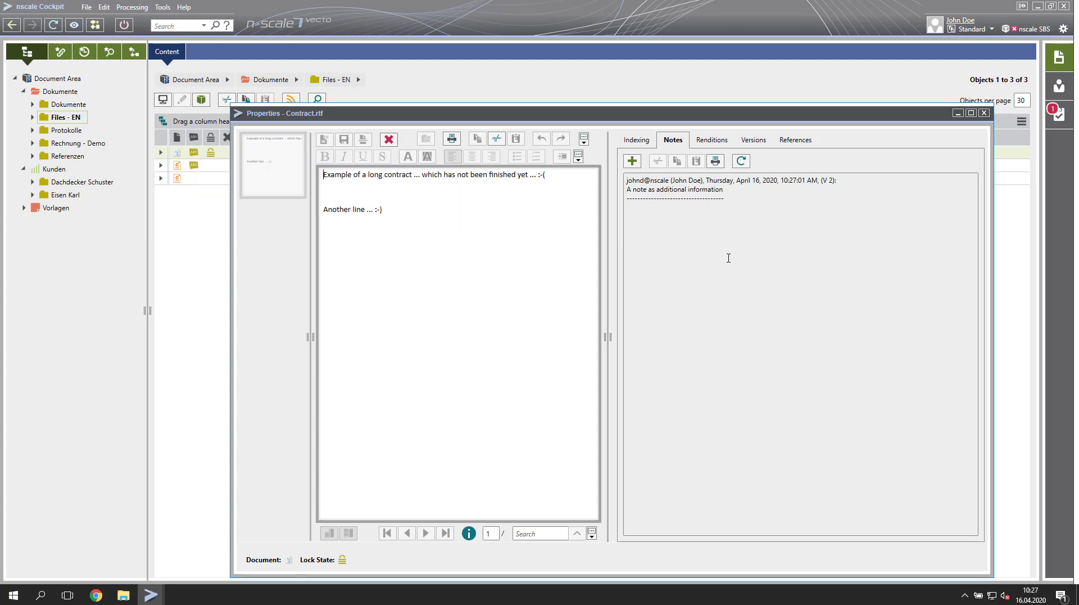
pyautogui.click(707, 142)
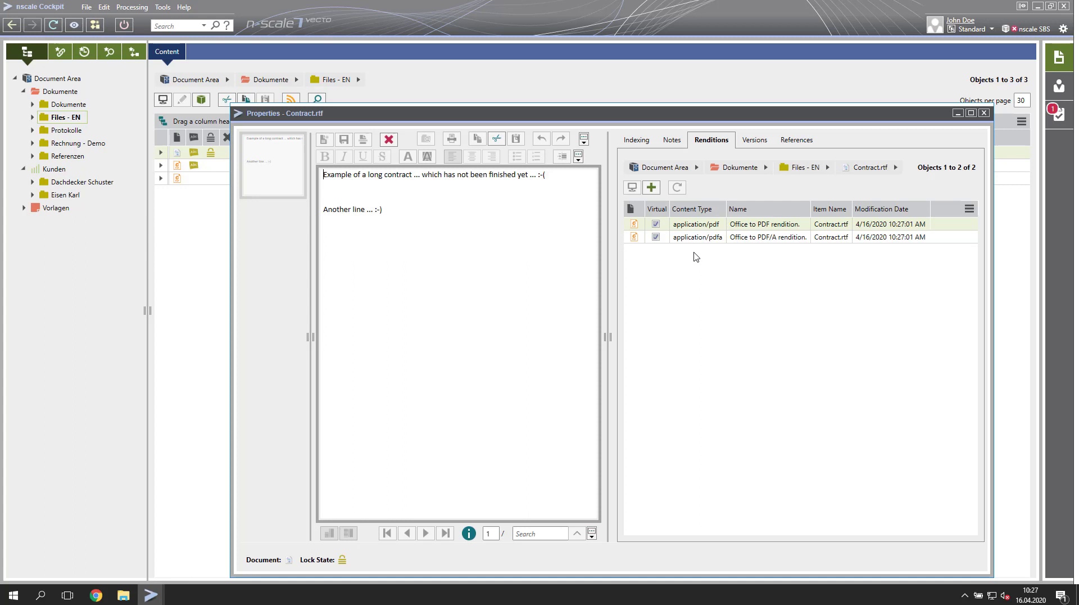
pyautogui.click(984, 115)
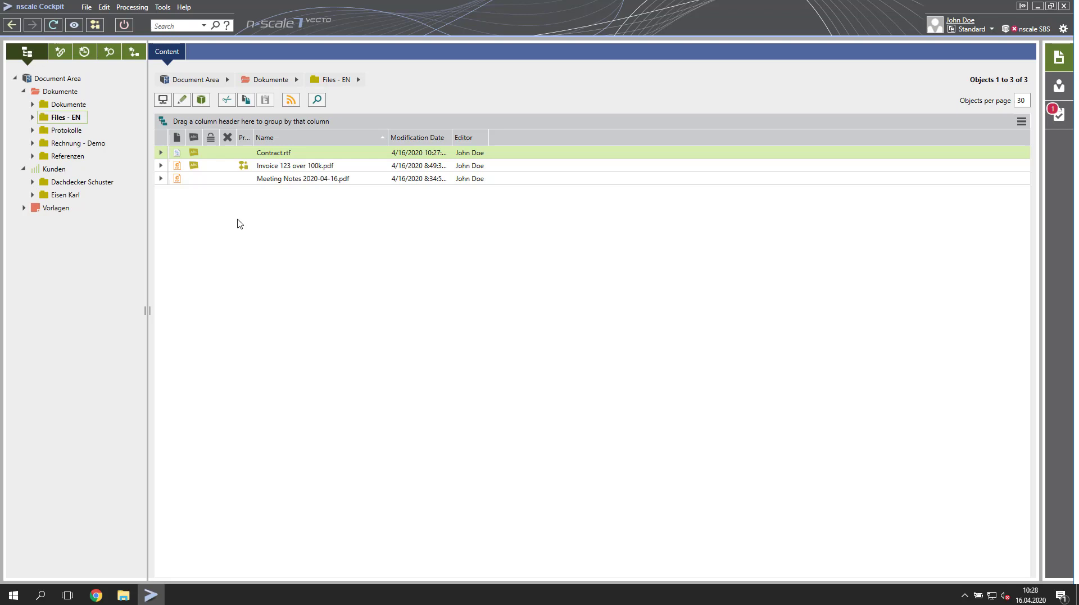
pyautogui.click(266, 179)
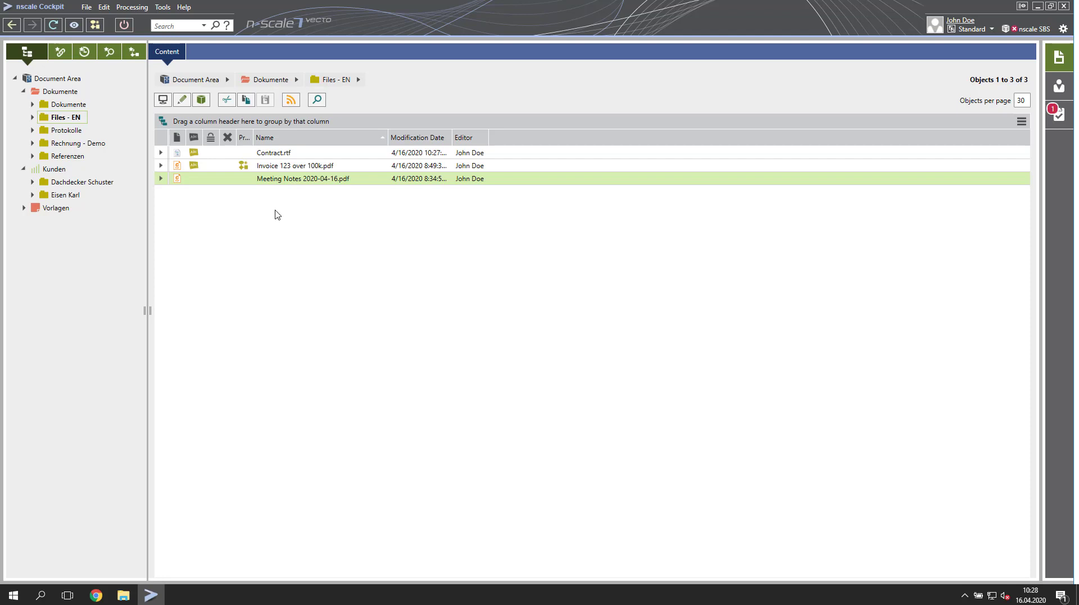
pyautogui.rightClick(231, 182)
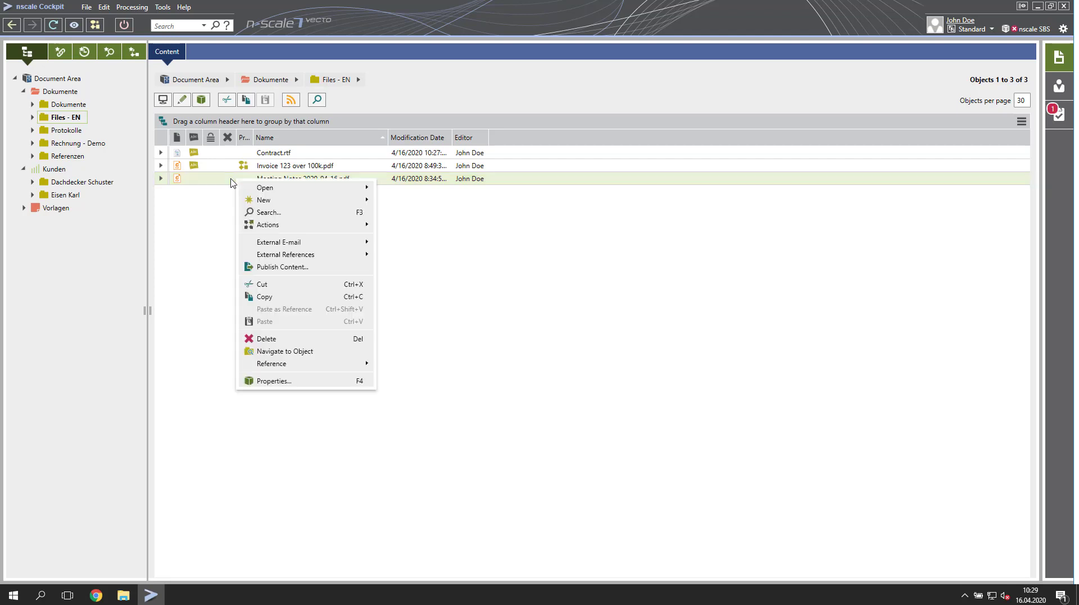
pyautogui.moveTo(288, 206)
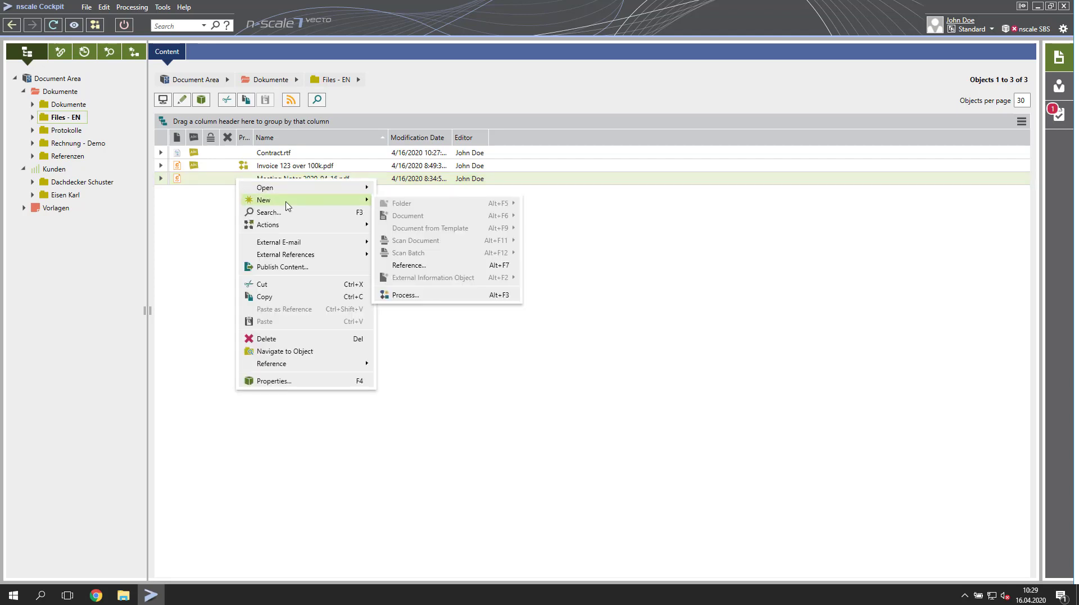
pyautogui.click(418, 266)
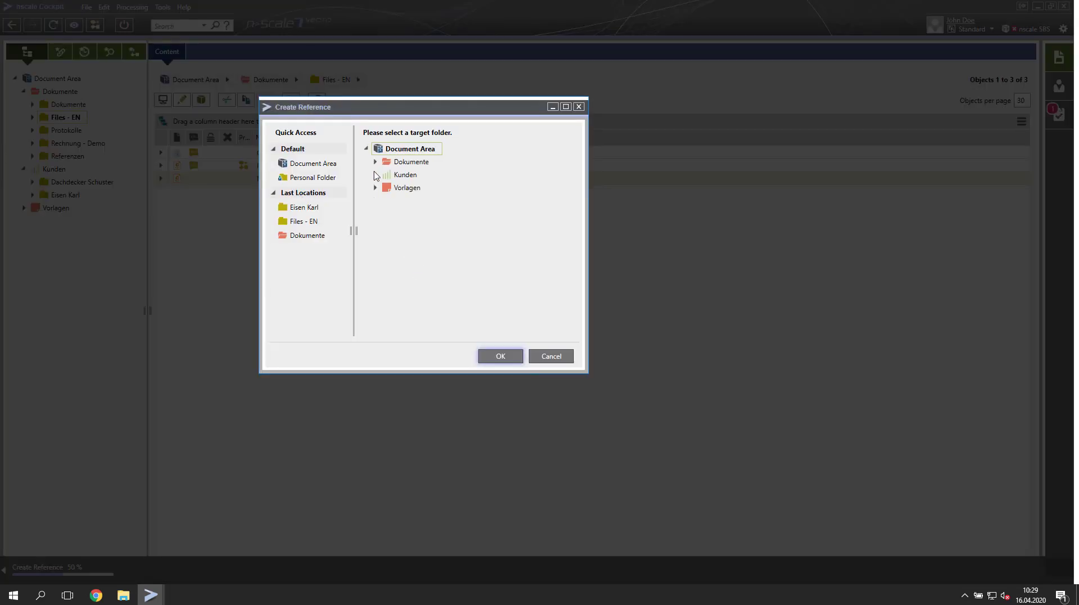
pyautogui.click(374, 175)
pyautogui.click(383, 201)
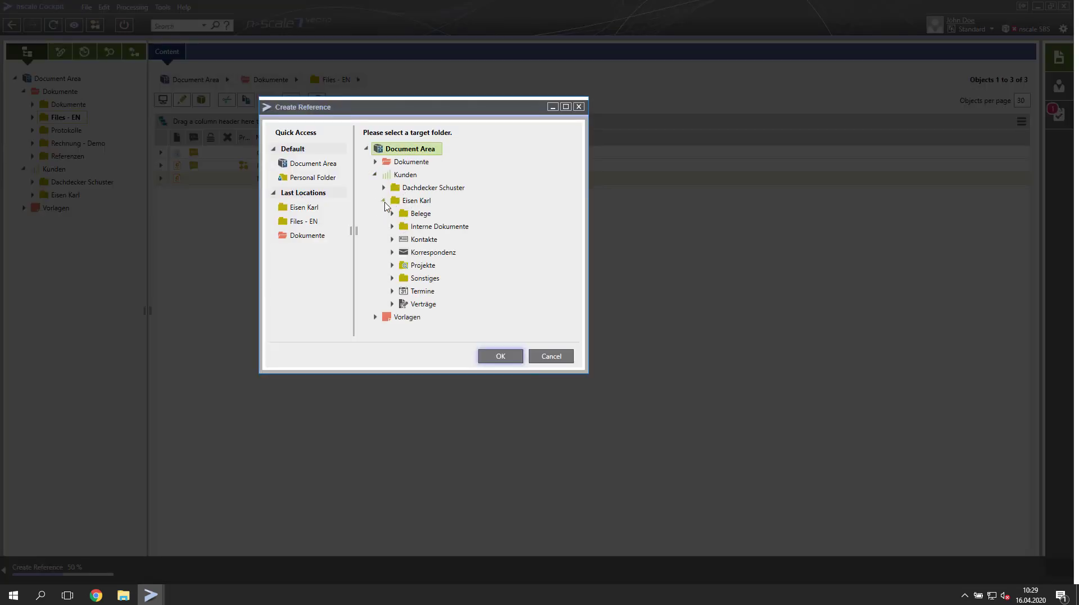
pyautogui.click(410, 214)
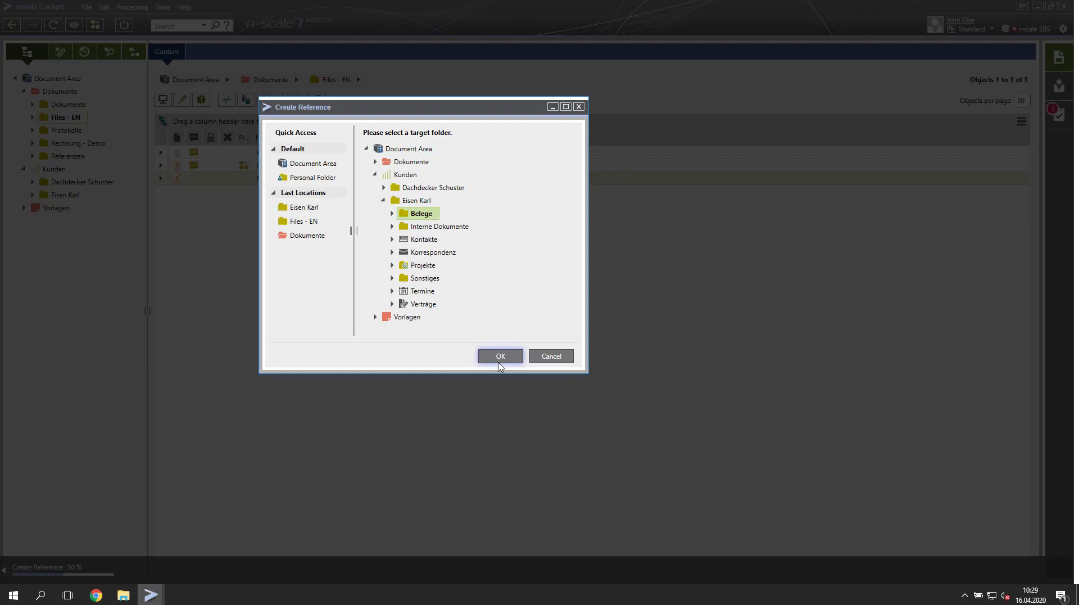
pyautogui.click(499, 361)
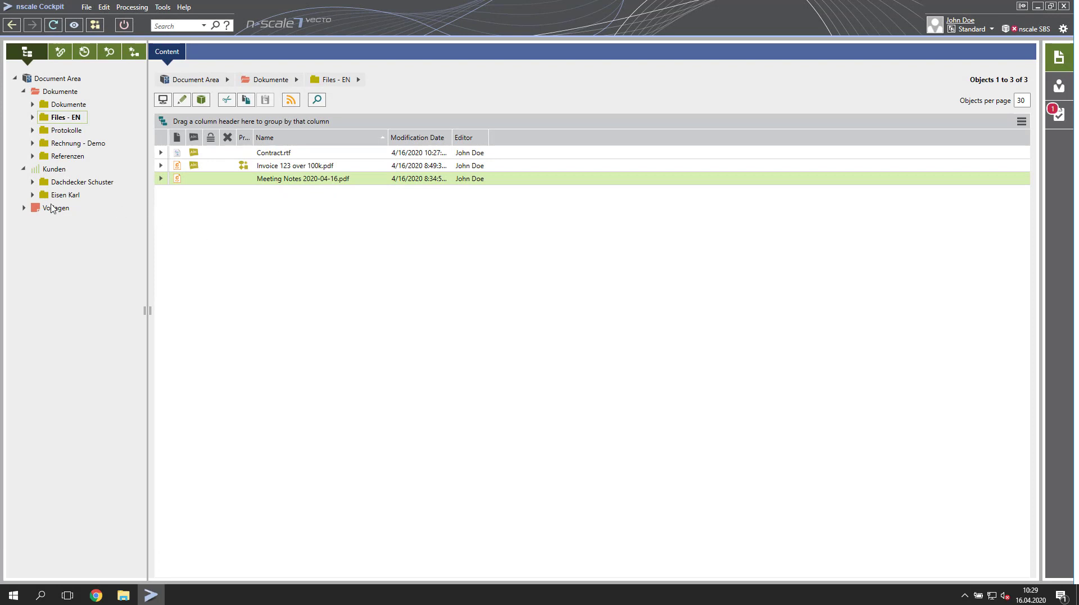
pyautogui.click(32, 195)
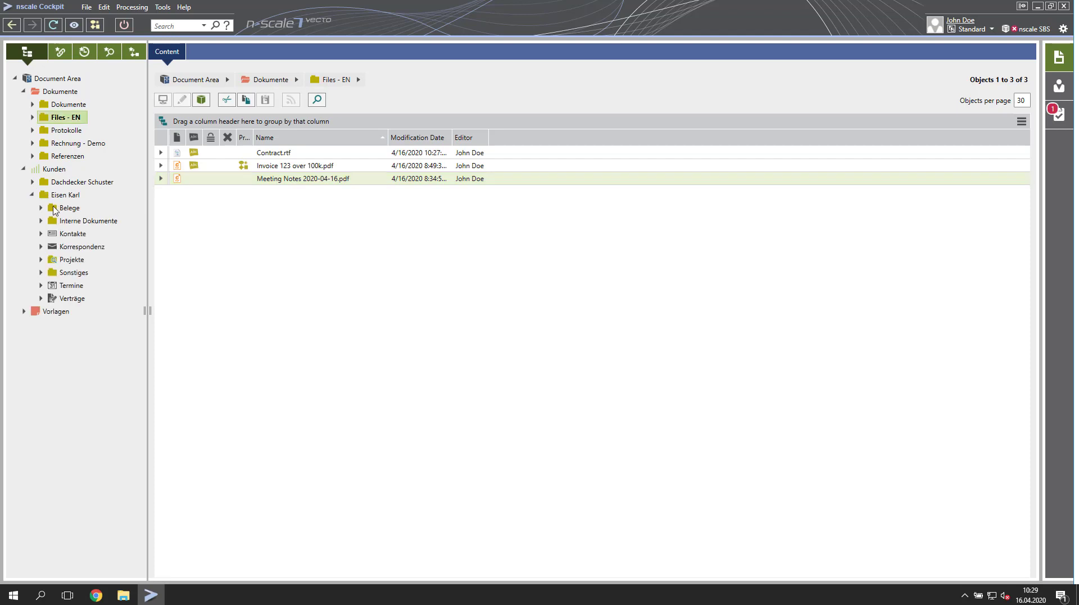
pyautogui.click(55, 209)
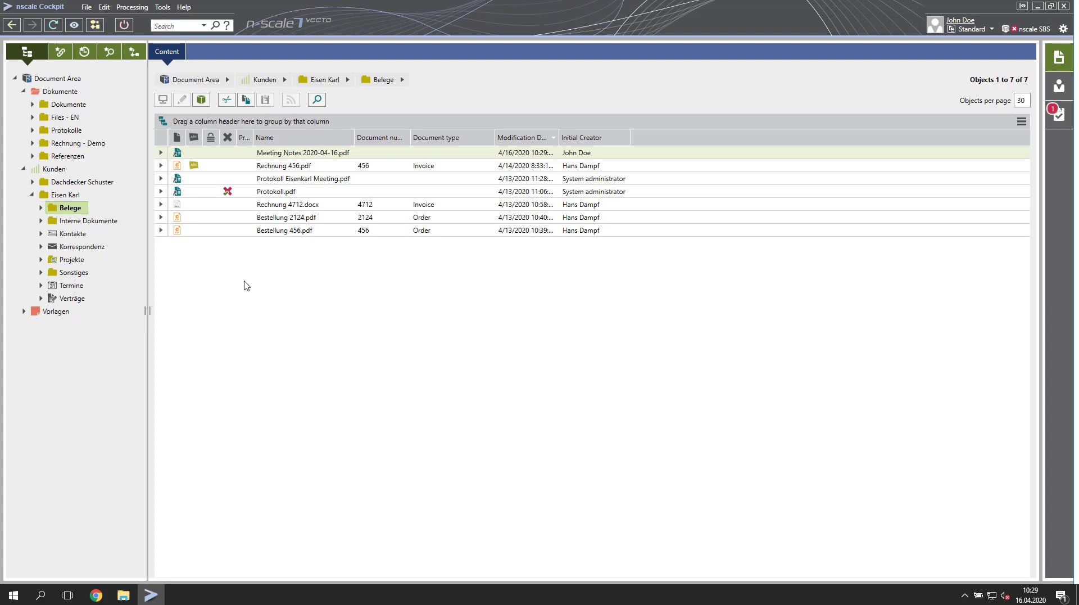
# Examine the external e-mail and external reference options for Bestellung 456.pdf and dismiss them without choosing any
pyautogui.click(239, 232)
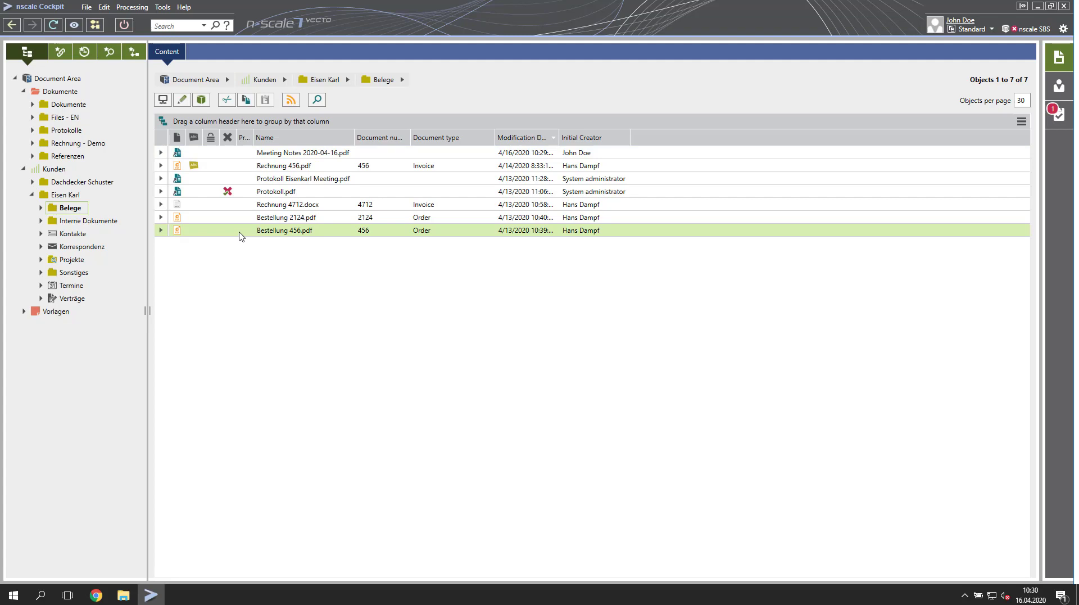
pyautogui.rightClick(239, 232)
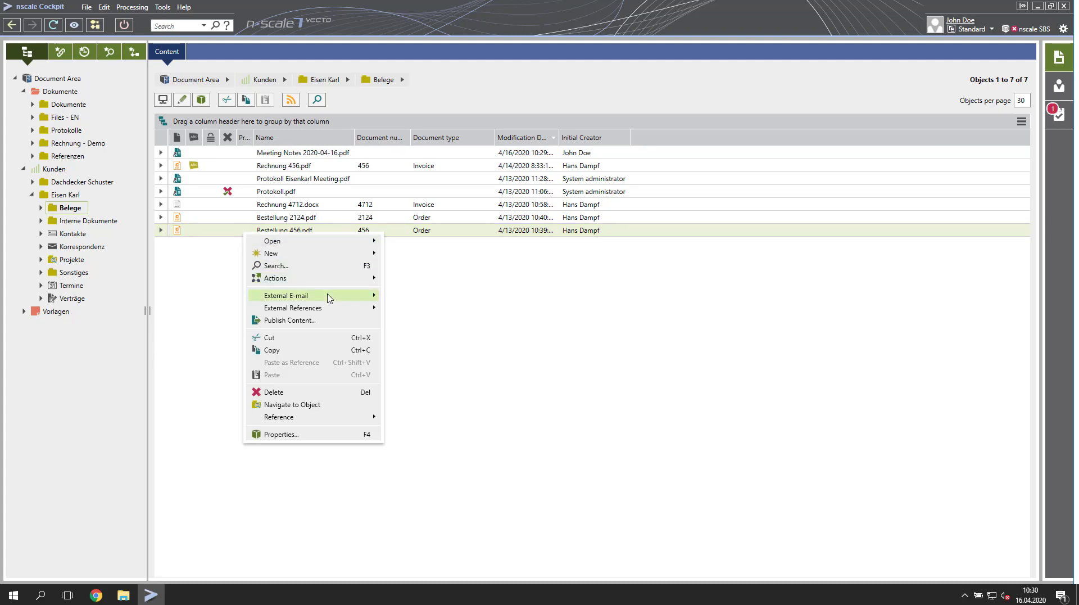
pyautogui.moveTo(328, 295)
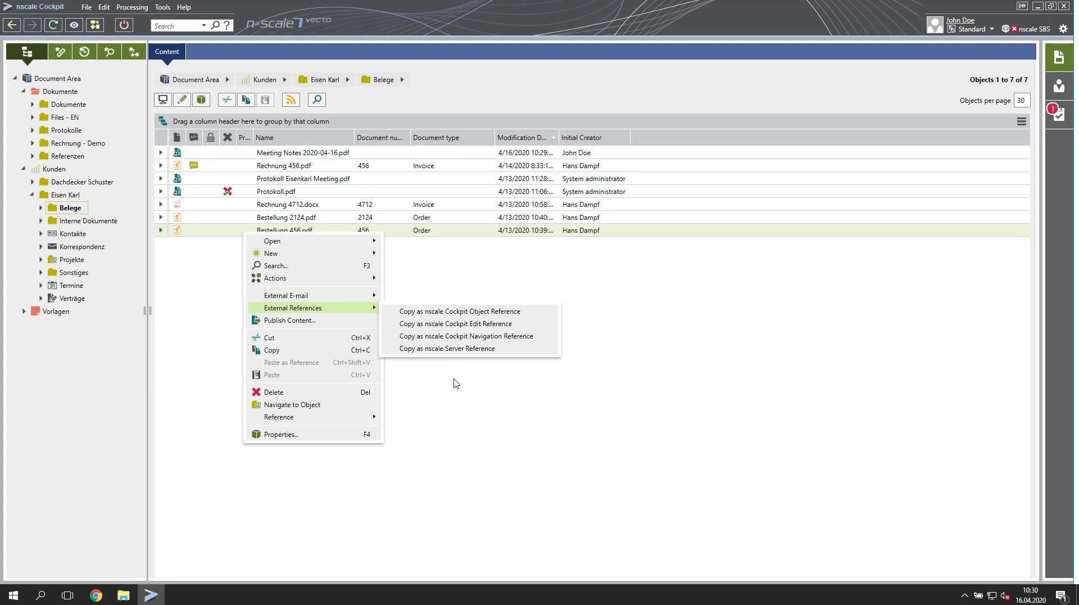
pyautogui.click(257, 269)
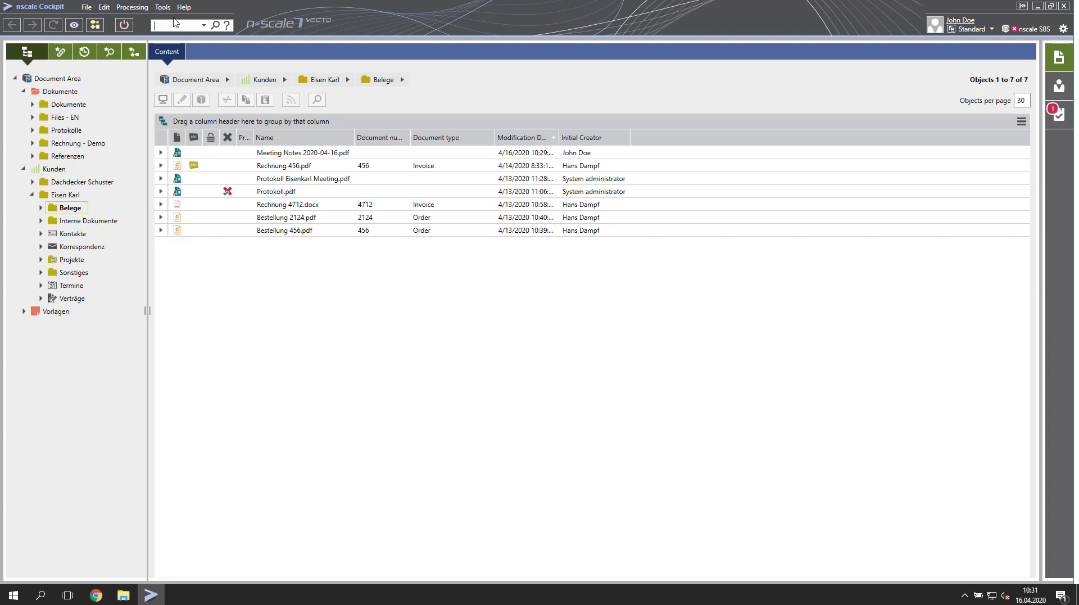
# Run a full-text search for "bestellung" and group the results by Editor above the existing Object Class grouping
pyautogui.write('stellung')
pyautogui.press('Return')
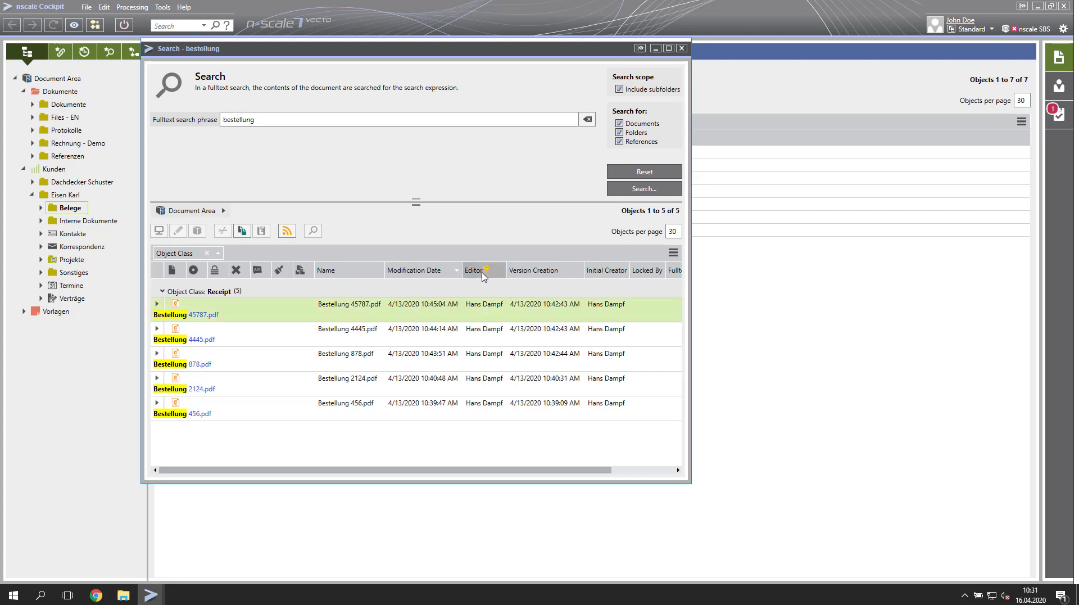
pyautogui.moveTo(474, 270); pyautogui.dragTo(165, 262)
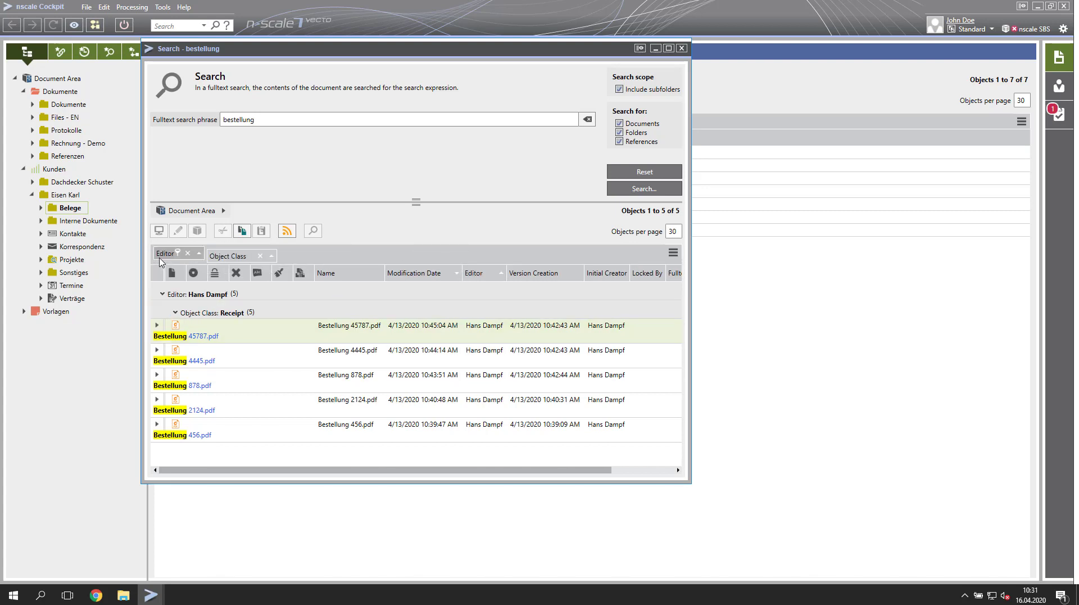